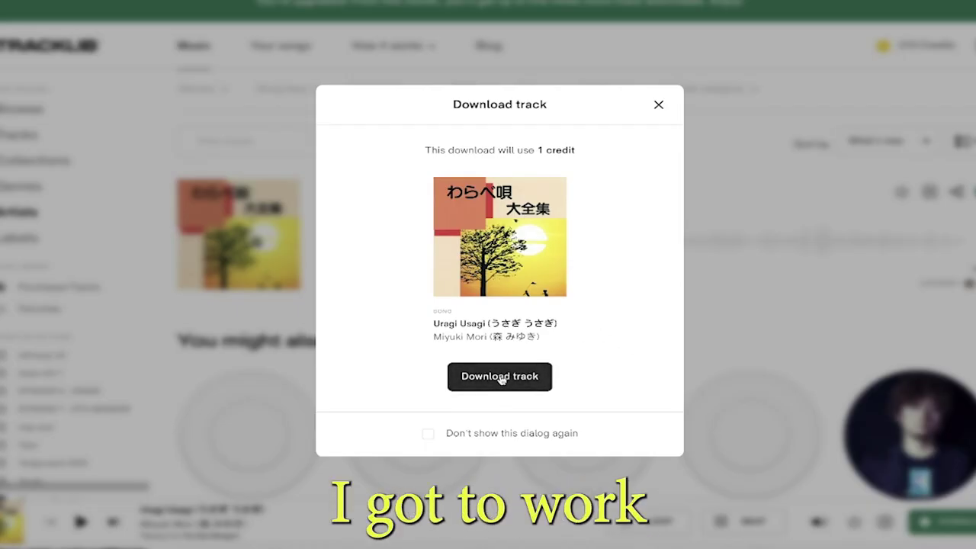
- Download the Uragi Usagi track, switch to FL Studio, and place it on Track 5 of the playlist starting at bar 1
click(501, 388)
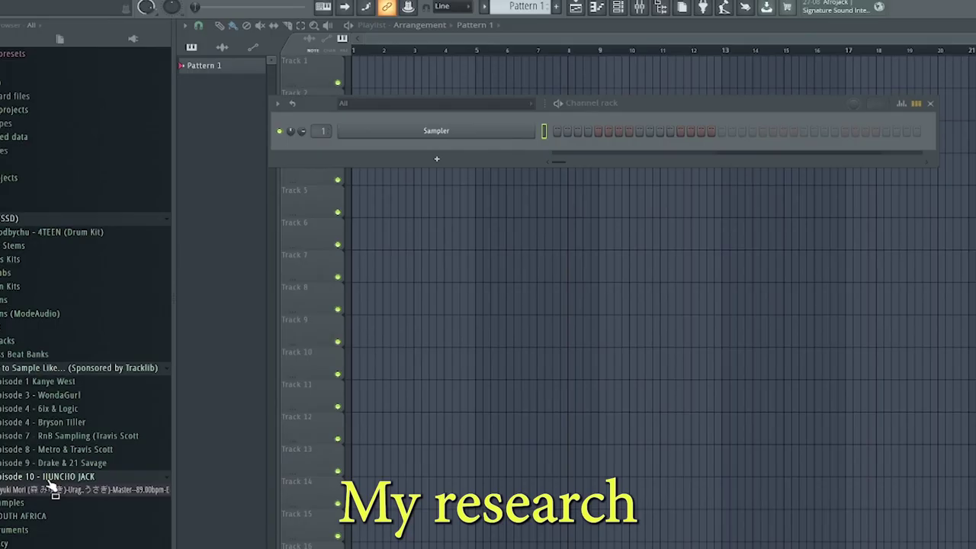
drag(50, 494, 443, 216)
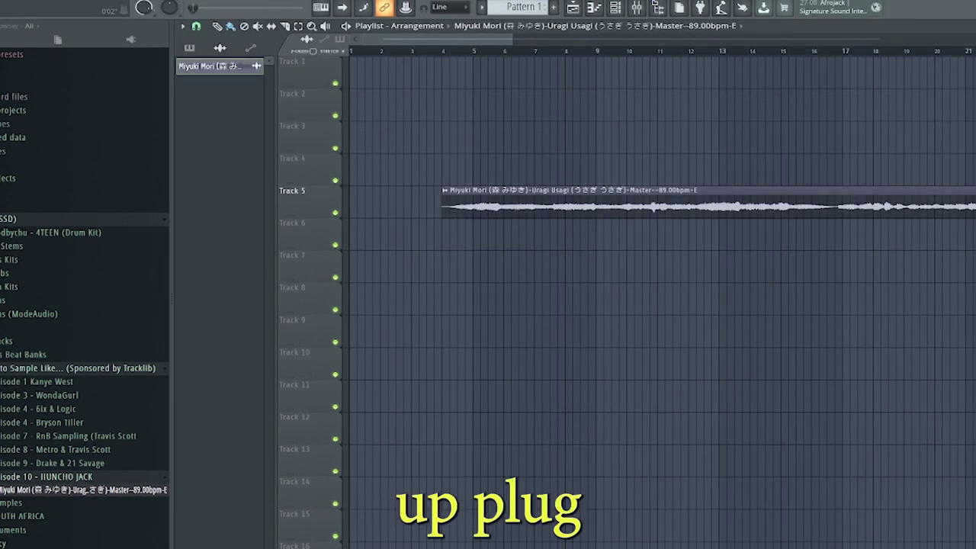
drag(592, 200, 509, 200)
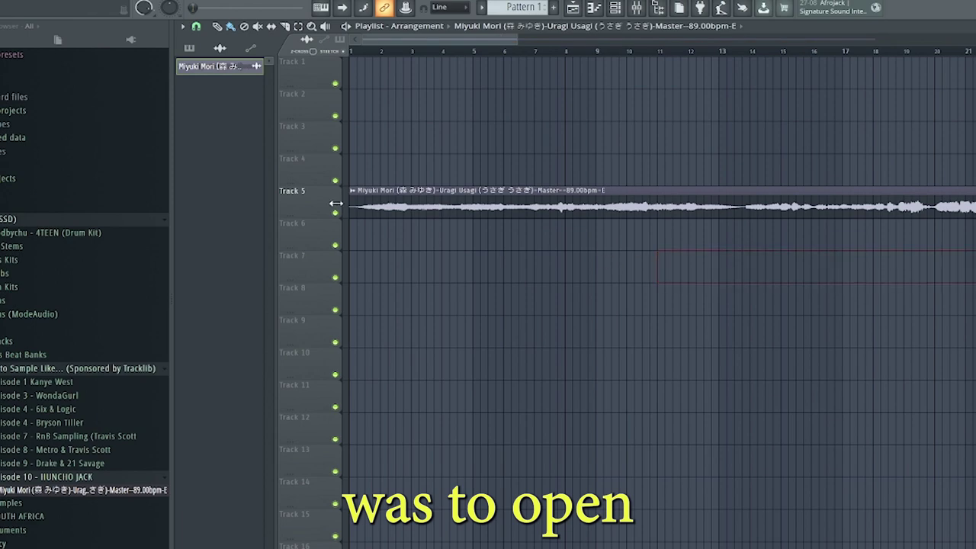
- Open the Uragi Usagi audio clip's settings and load its audio into the Edison audio editor
double_click(468, 214)
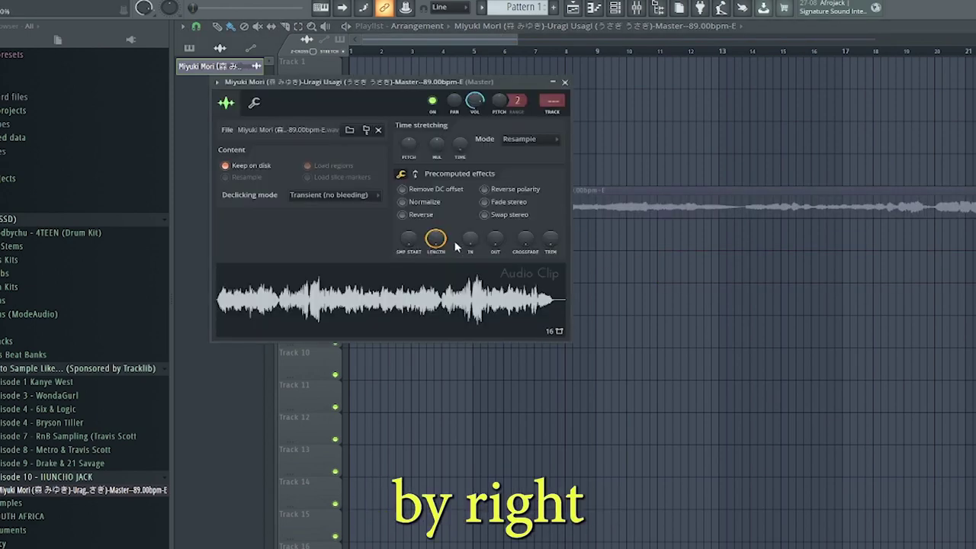
right_click(457, 308)
click(496, 364)
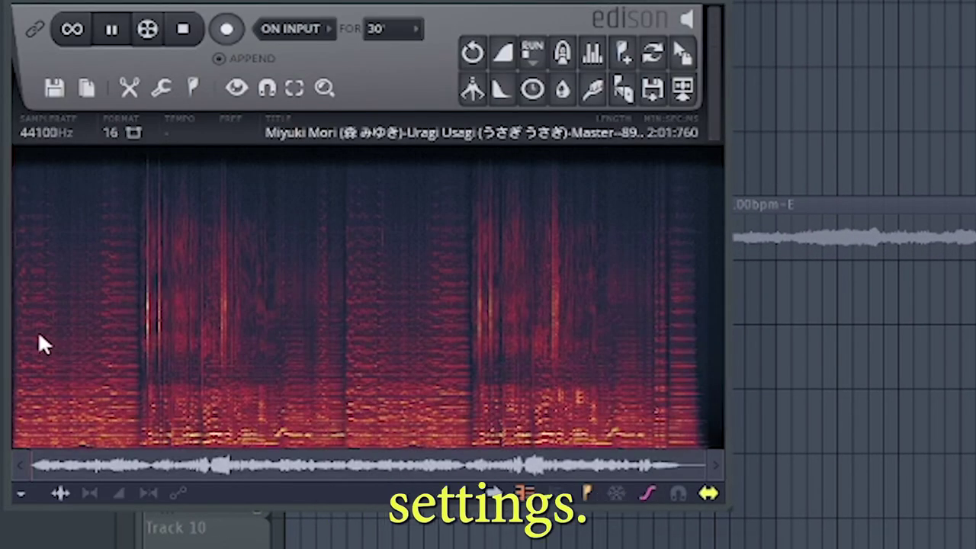
- Play the sample in Edison with looping enabled and send the selected 11:211 to 16:592 section to the playlist as a new clip
scroll(24, 342, up, 5)
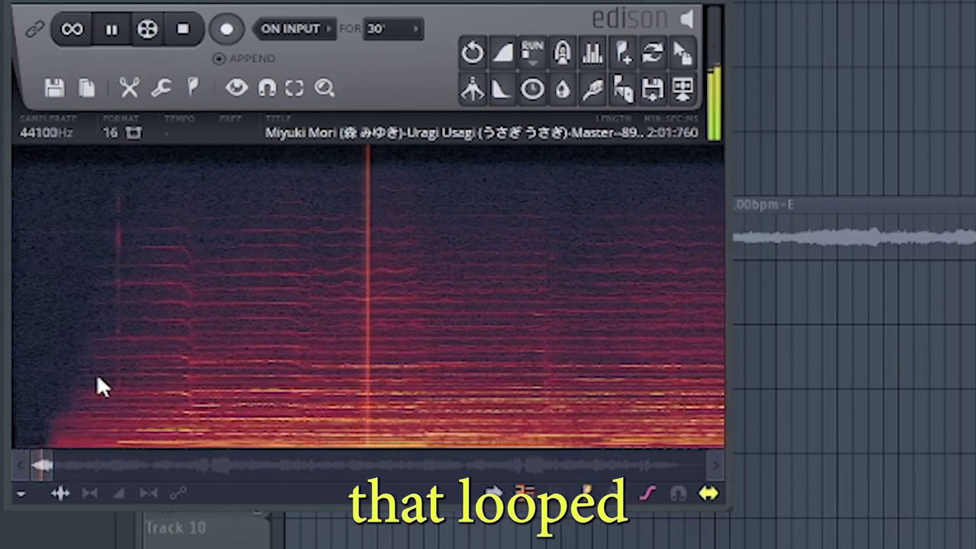
click(72, 29)
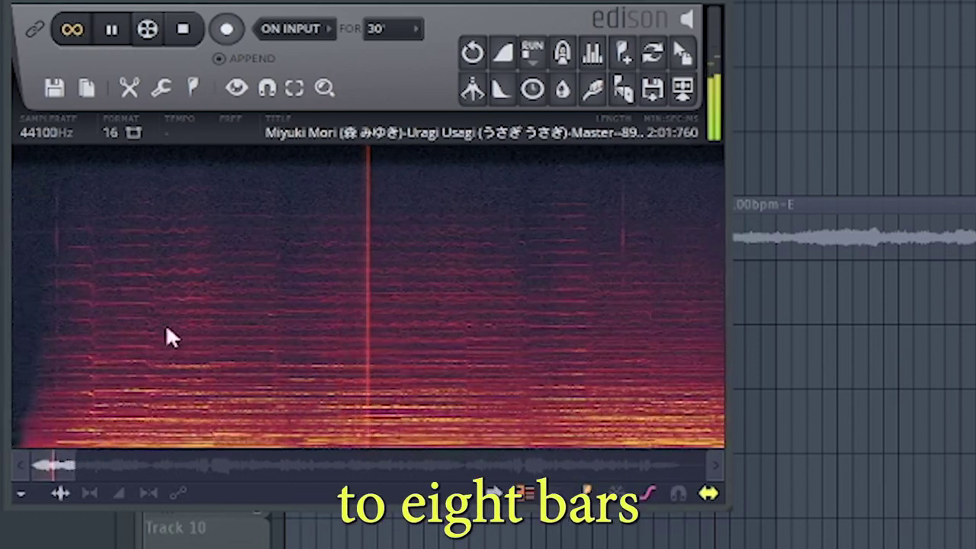
scroll(38, 454, down, 3)
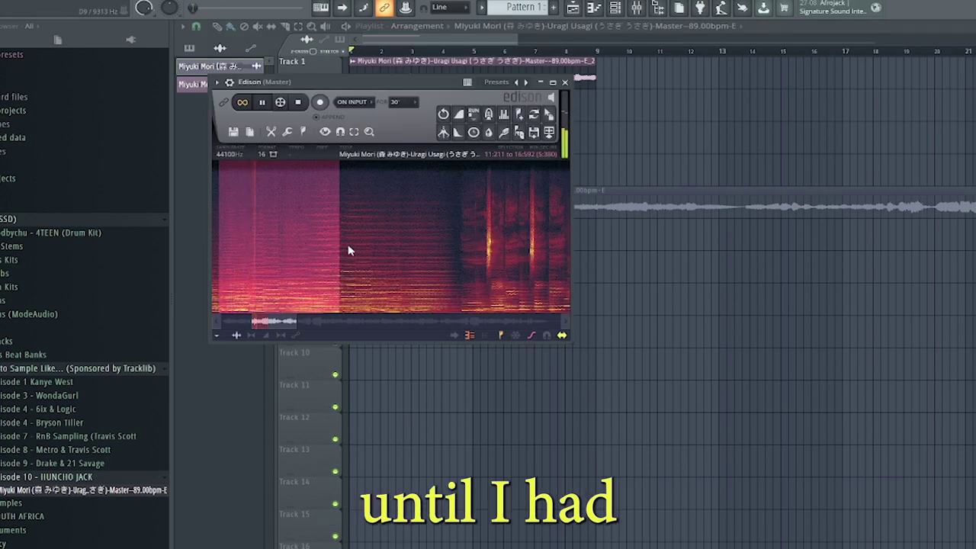
drag(533, 132, 661, 143)
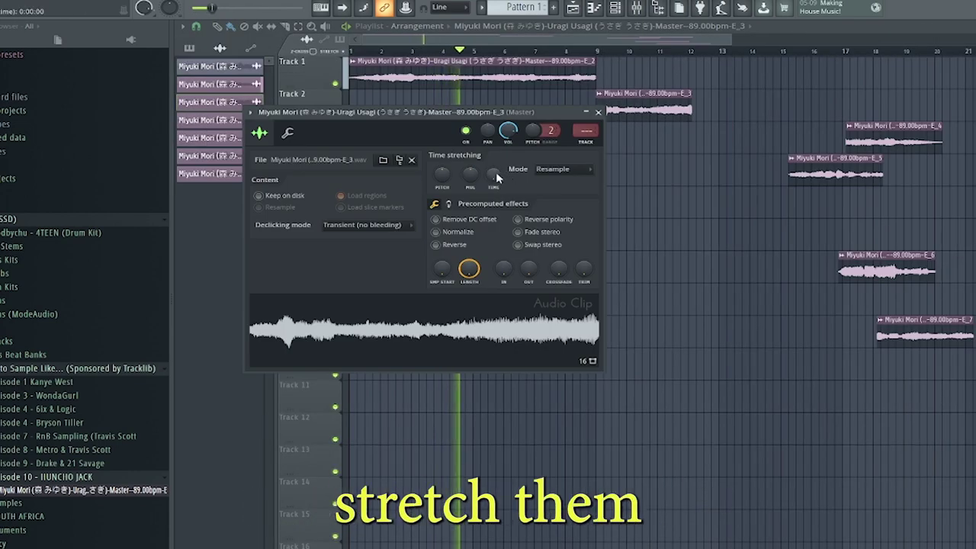
- Time-stretch the E_3 clip on Track 2 to four bars and close its settings
drag(494, 173, 494, 169)
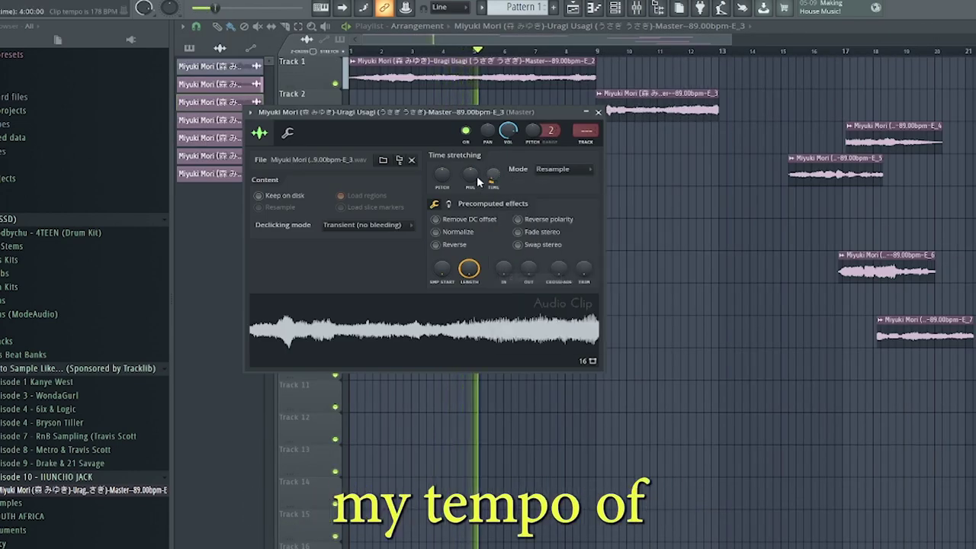
right_click(437, 174)
click(772, 80)
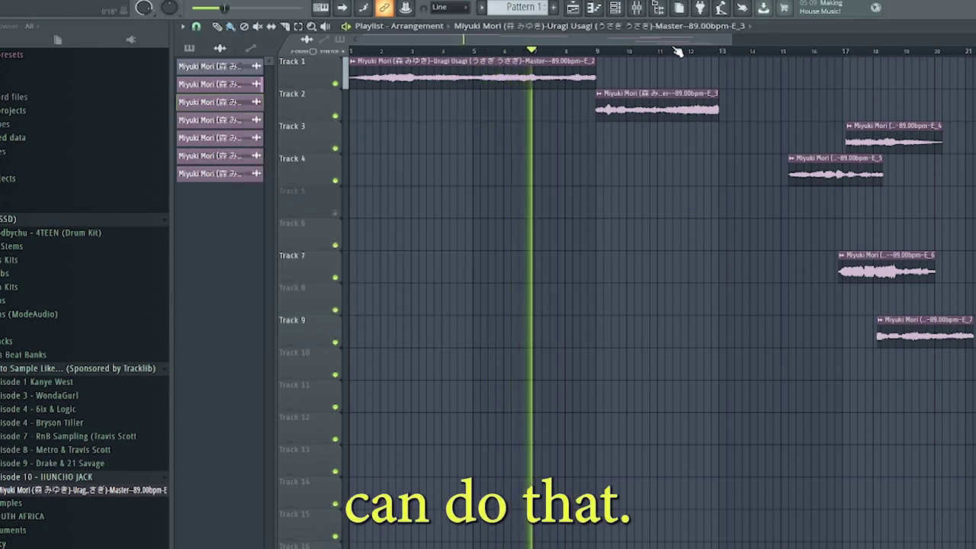
- Repeat the E_3 clip on Track 2 from bar 13 and move the E_5 and E_4 clips further along the timeline
scroll(770, 99, right, 3)
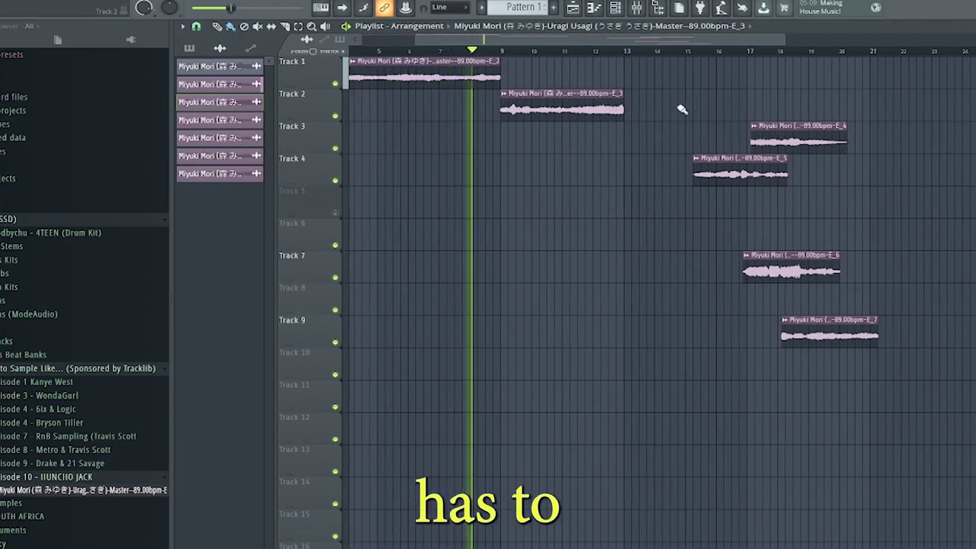
mouse_move(682, 109)
mouse_down()
mouse_move(648, 102)
mouse_move(696, 107)
mouse_up()
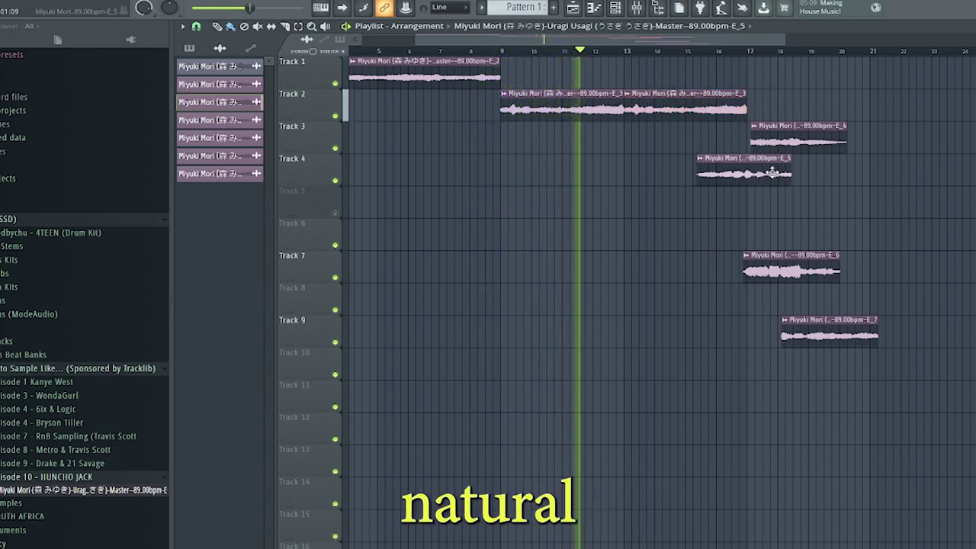
drag(748, 177, 893, 180)
drag(783, 145, 903, 151)
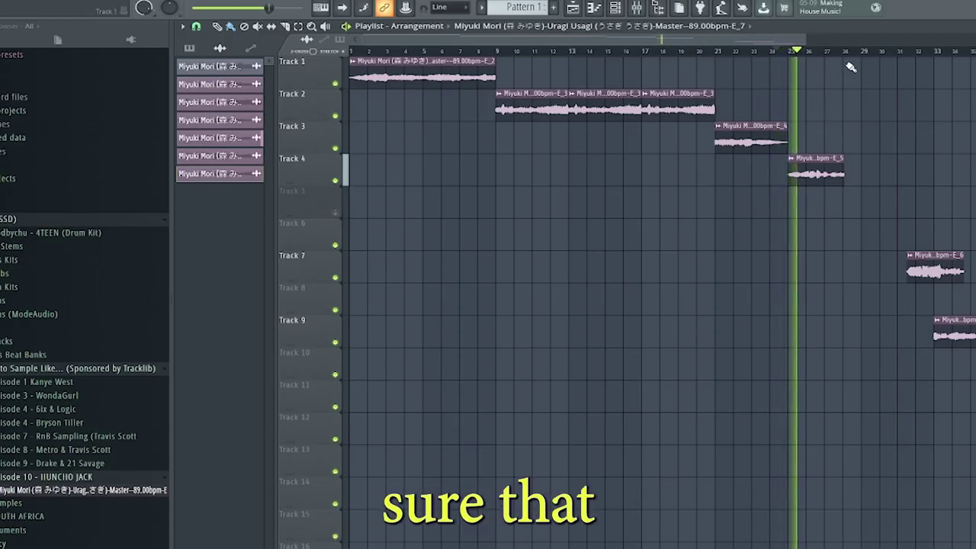
- Time-stretch the E_5 clip on Track 4 so that it fills four bars
scroll(847, 54, up, 3)
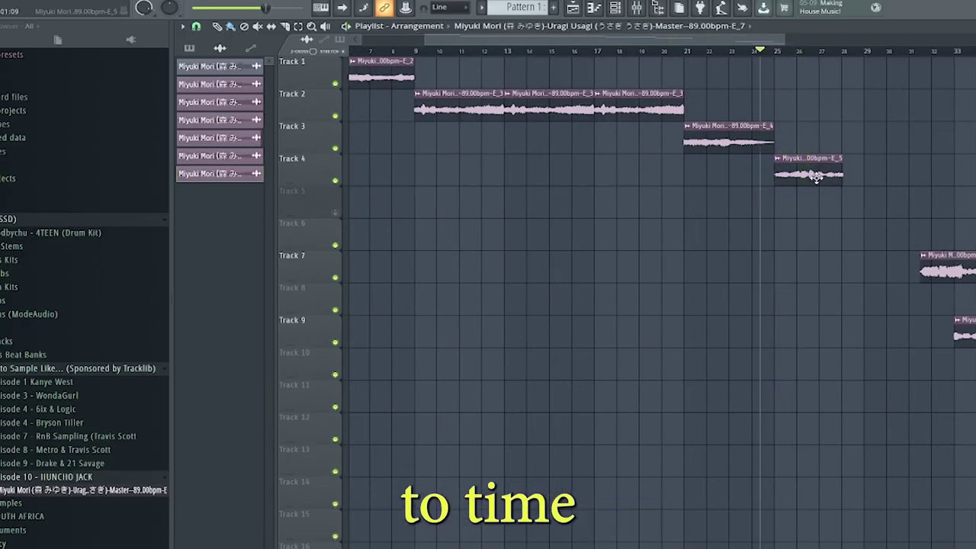
double_click(816, 177)
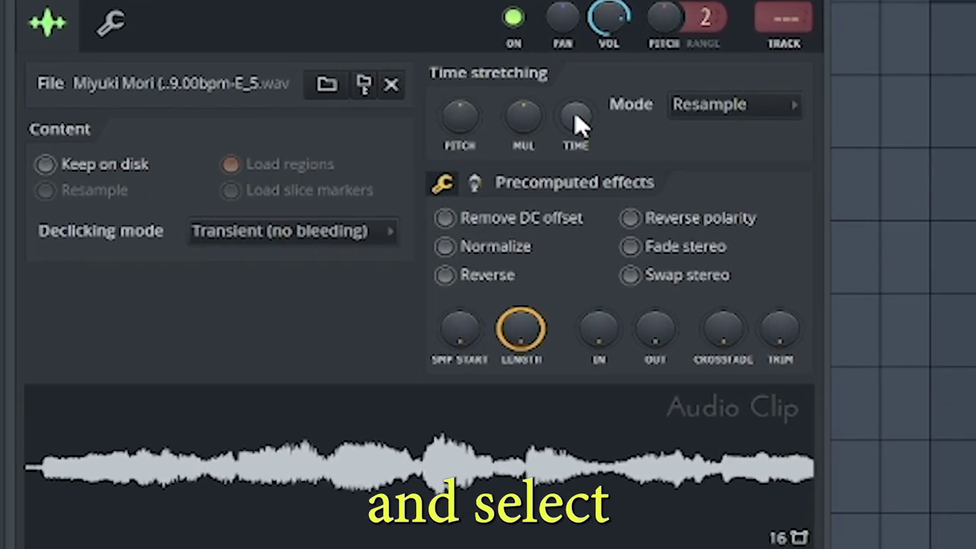
right_click(575, 116)
click(575, 127)
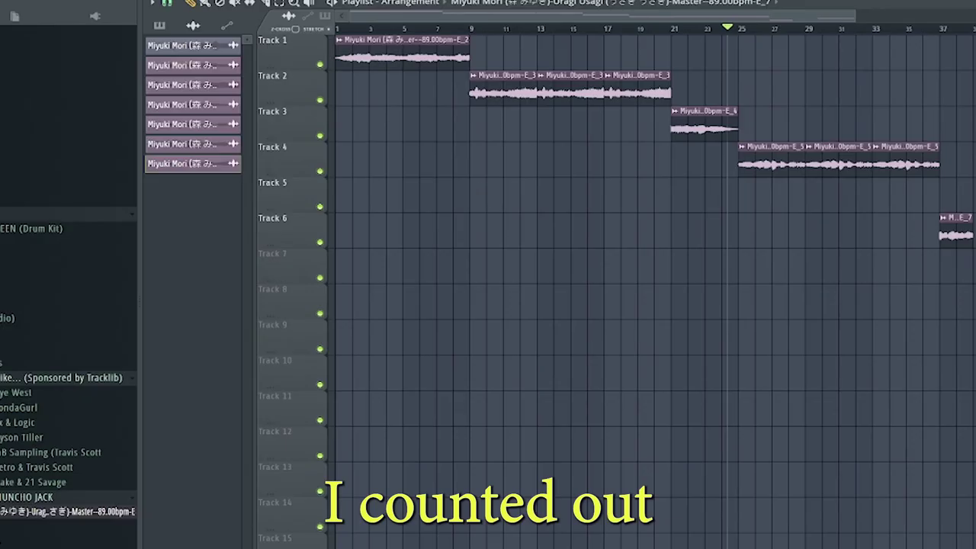
- Move the E_7 clip from Track 6 up to Track 5 and reset its time-stretching pitch
double_click(950, 233)
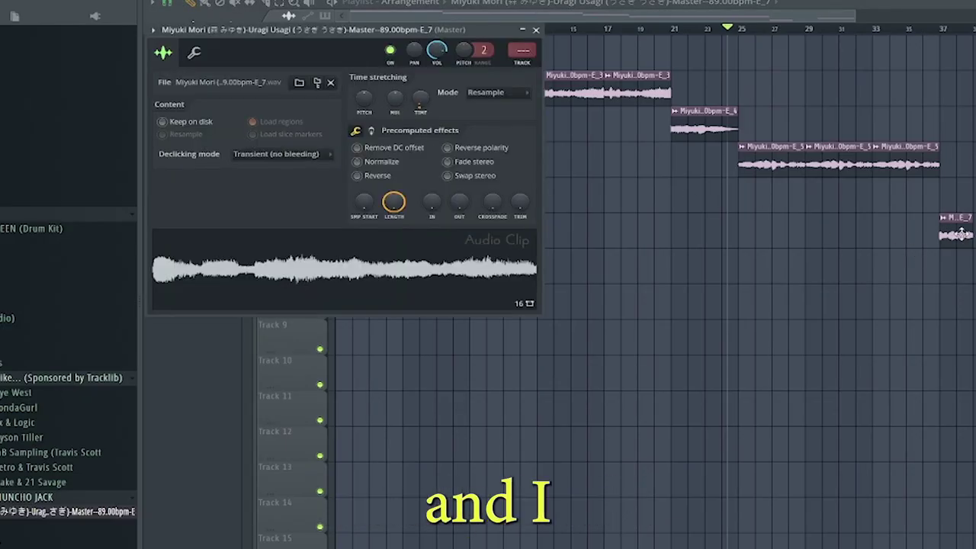
drag(952, 231, 954, 195)
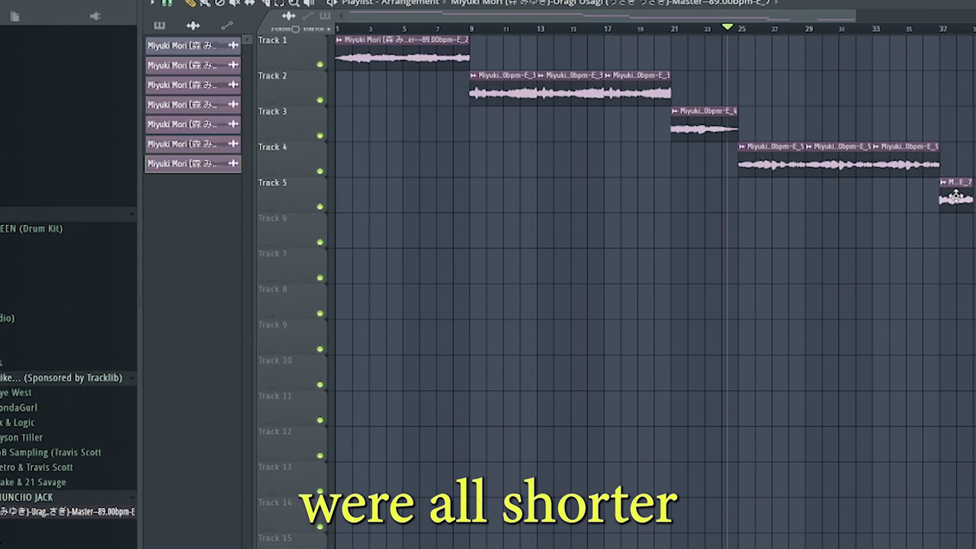
double_click(956, 195)
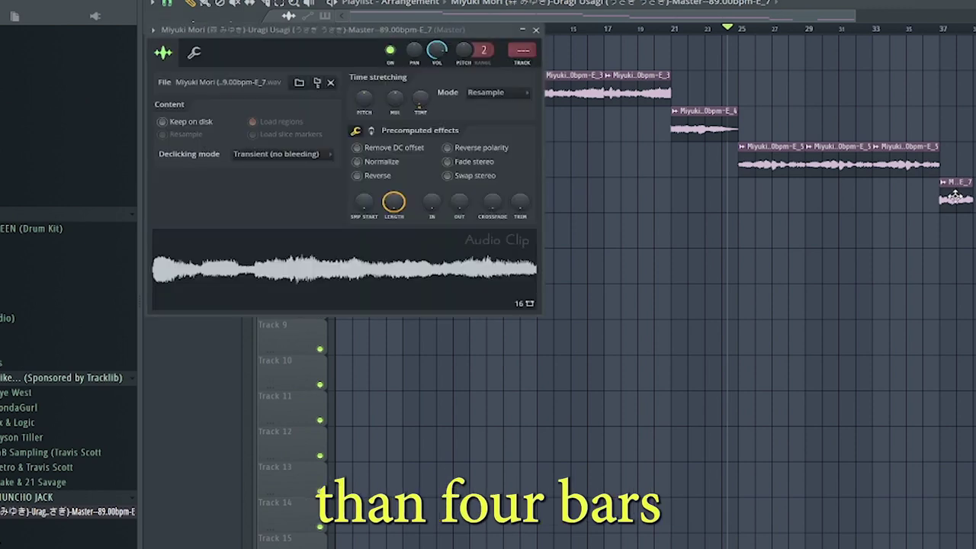
right_click(366, 108)
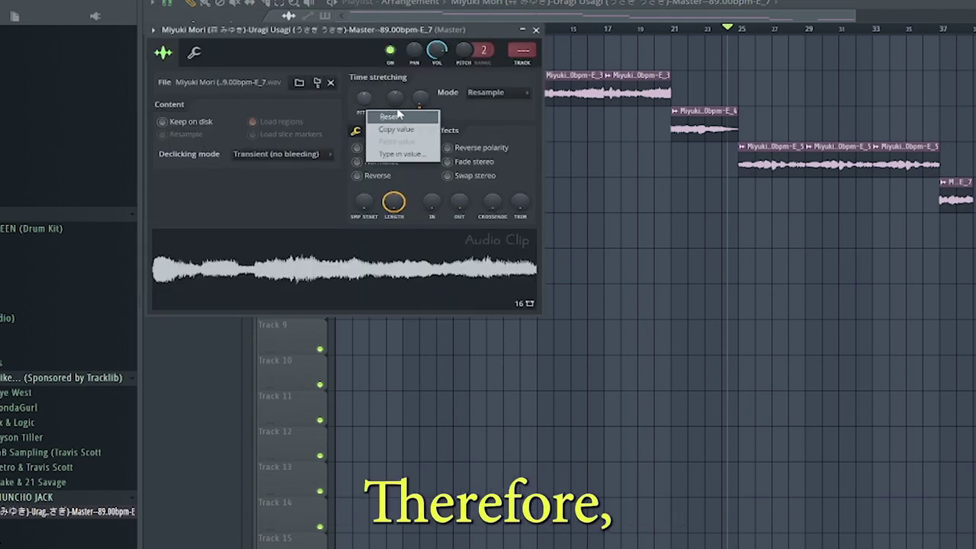
click(389, 117)
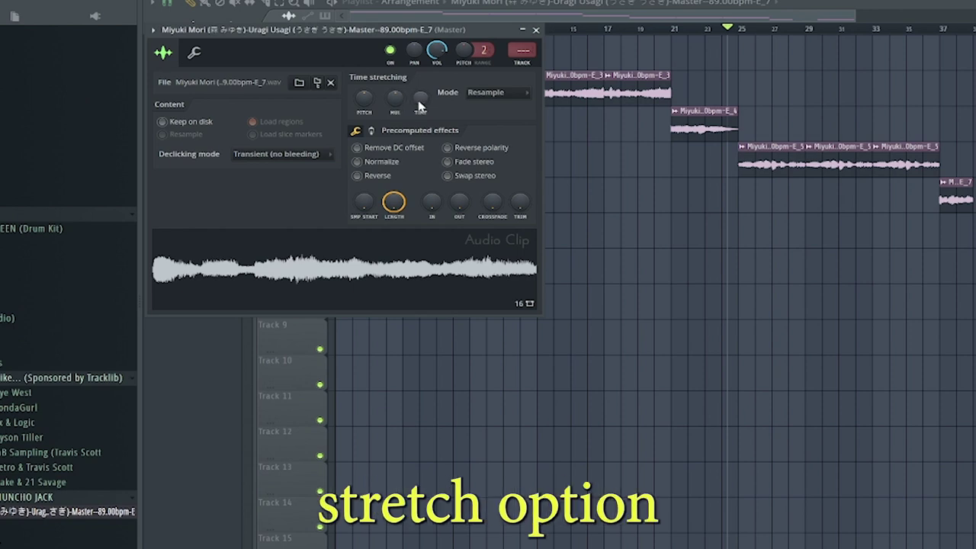
- Set the E_7 clip's stretch time to 4 bars and choose its time-stretching mode
right_click(418, 99)
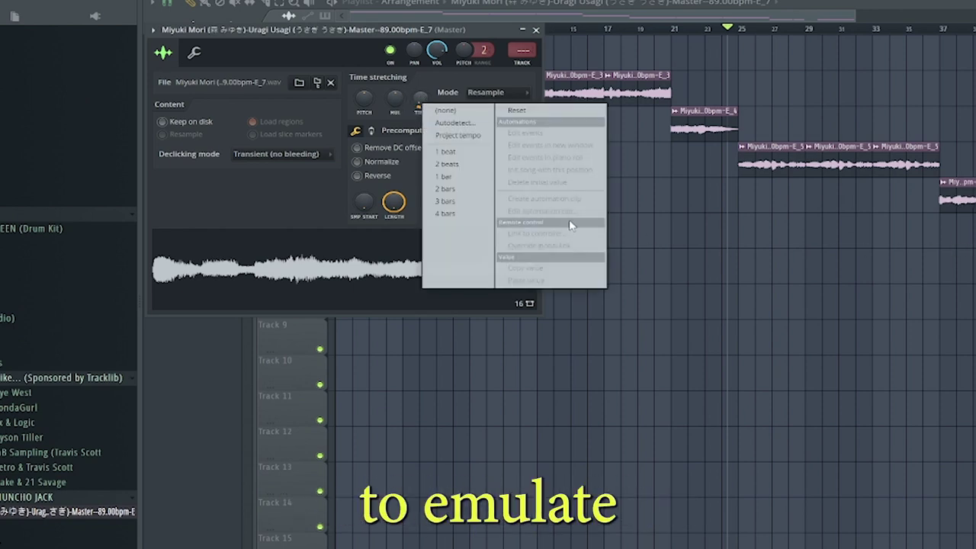
click(447, 217)
click(488, 93)
click(397, 106)
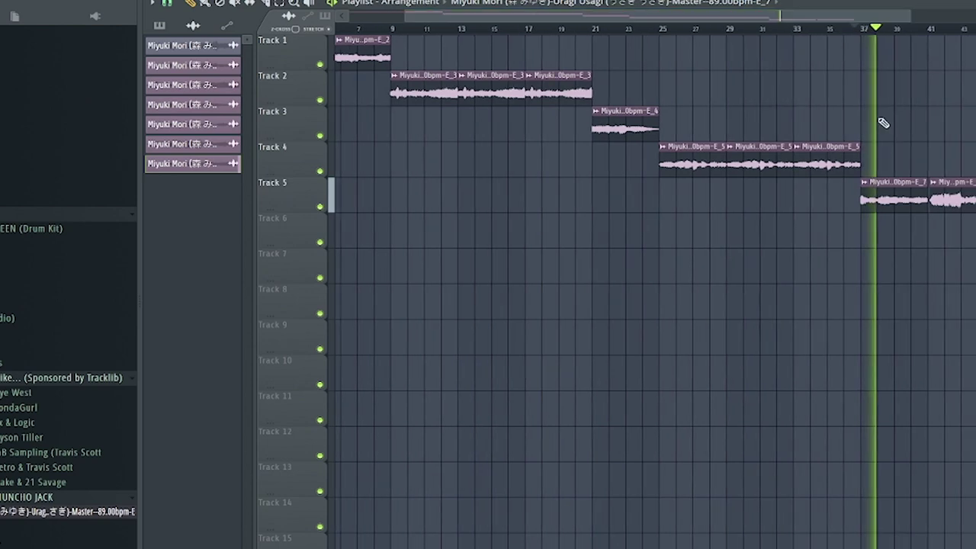
- Place the E_6 clip on Track 6 at bar 37 and the E_7 clip on Track 5 at bar 41
drag(949, 200, 952, 241)
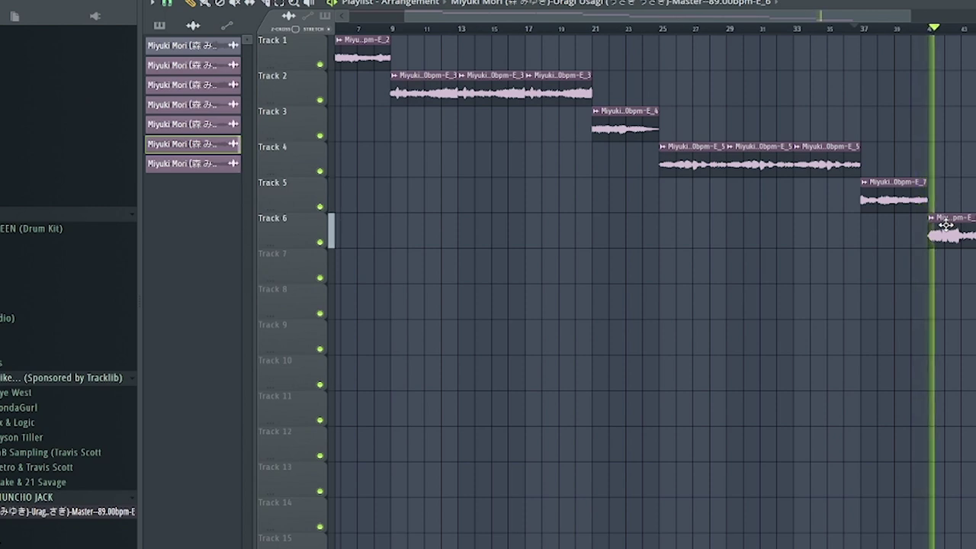
drag(940, 229, 951, 201)
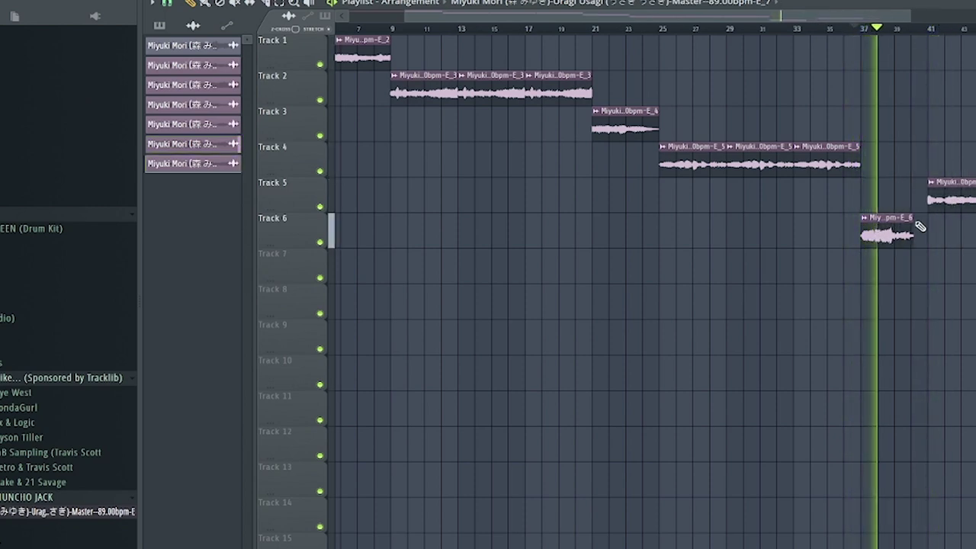
- Time-stretch the E_6 clip on Track 6 to fill four bars, using the Auto stretching mode
double_click(887, 232)
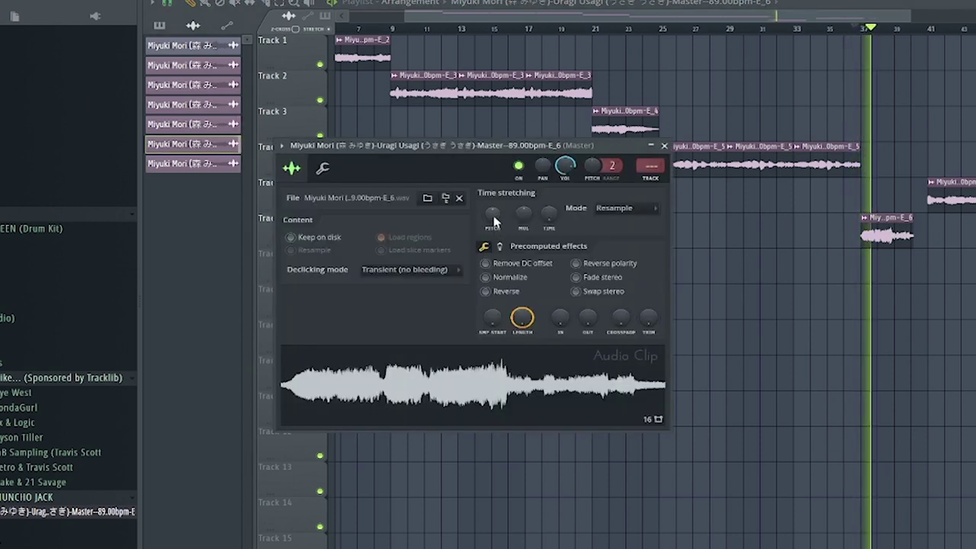
right_click(494, 220)
click(519, 226)
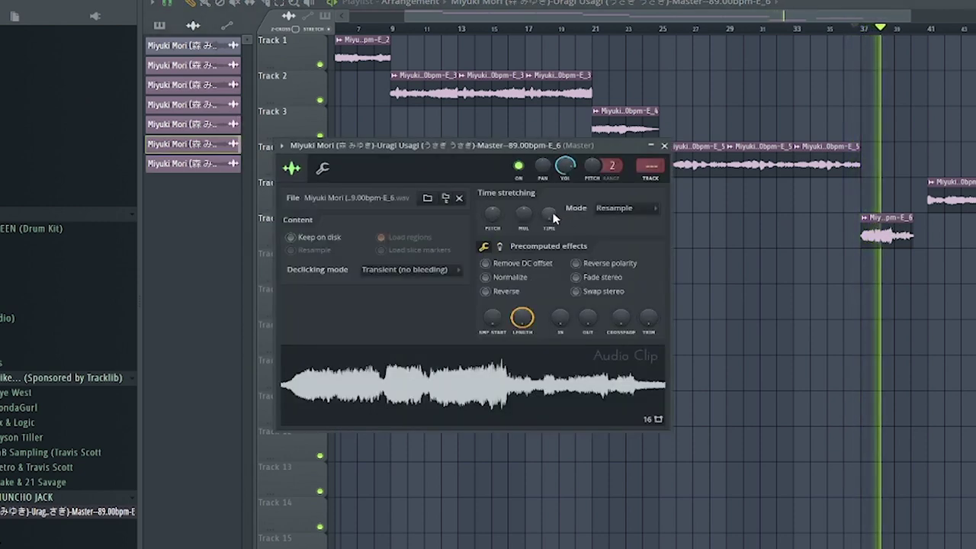
right_click(500, 214)
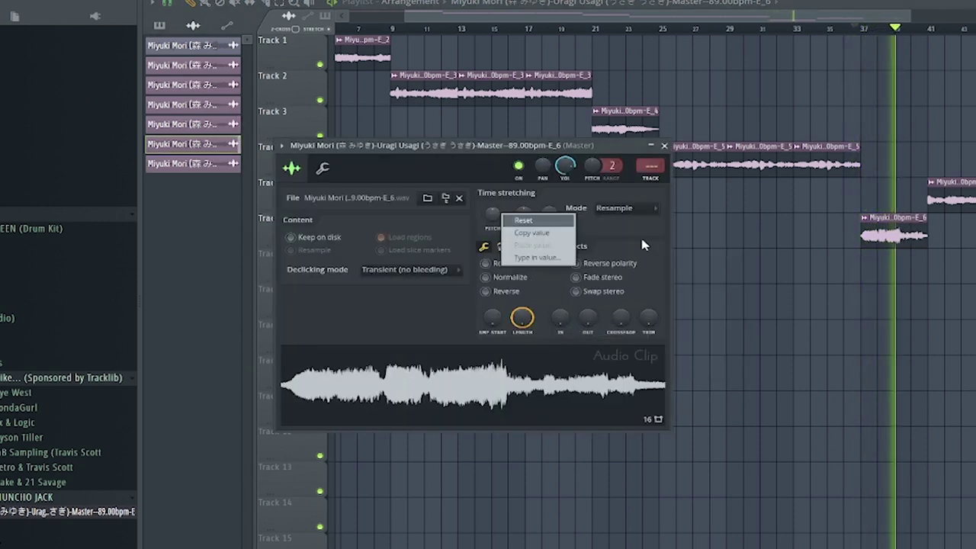
click(553, 222)
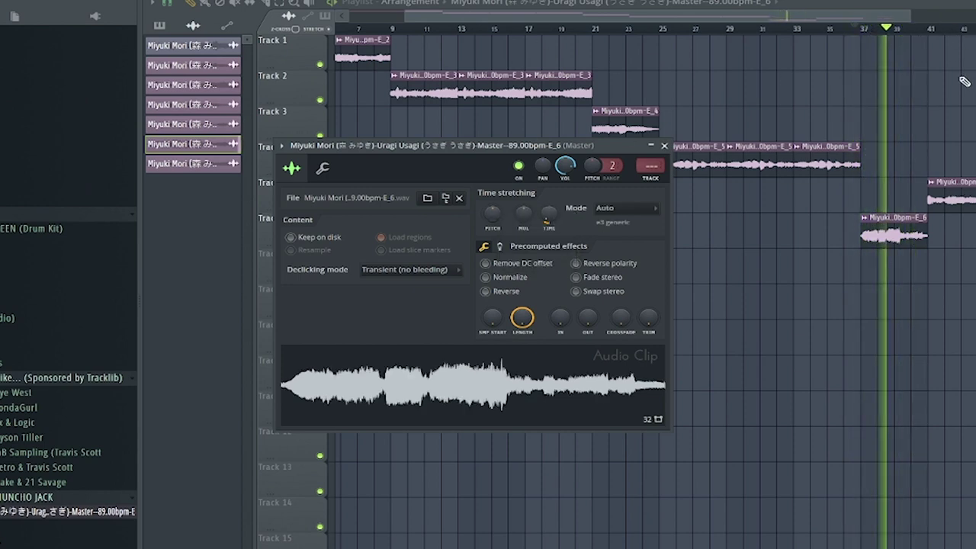
key(Escape)
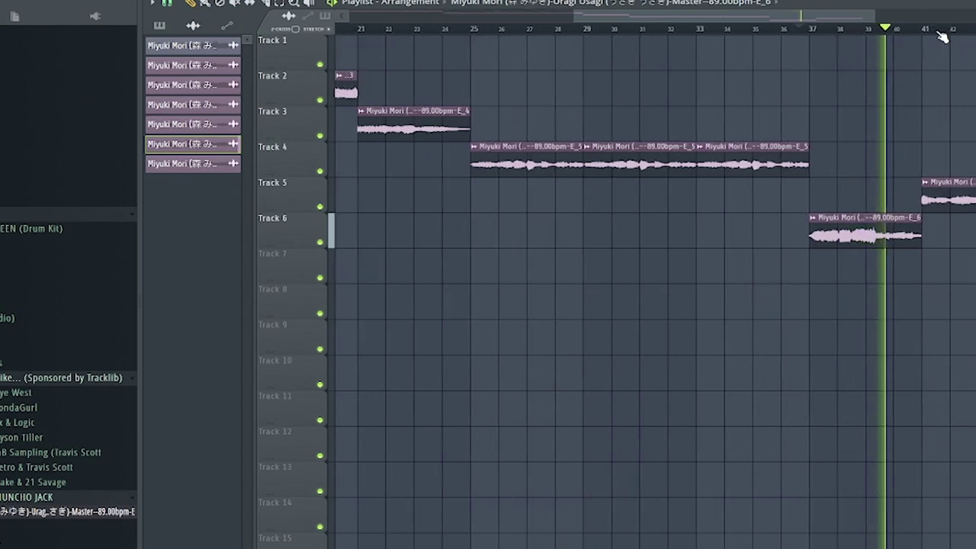
scroll(942, 37, up, 1)
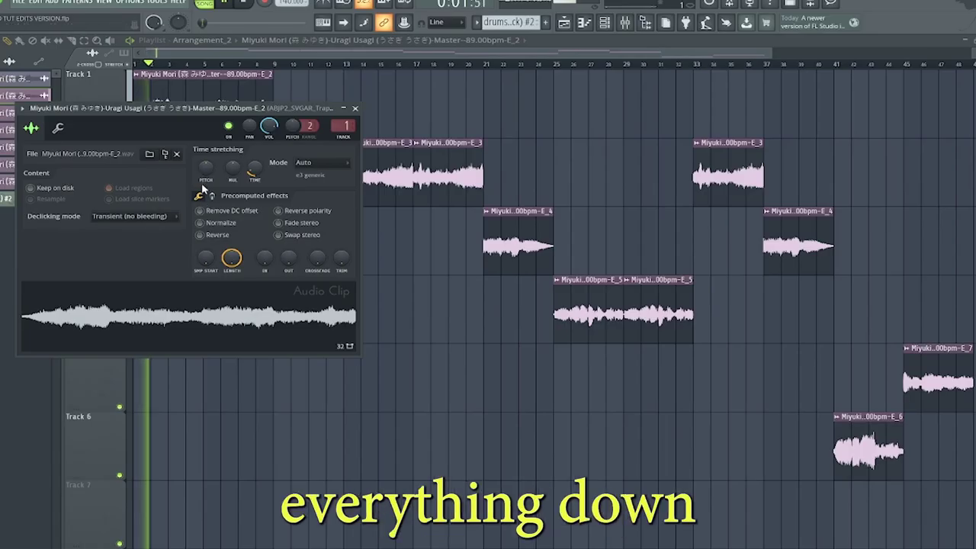
- Lower the time-stretching pitch of the E_2 clip on Track 1 and set the E_3 clip's pitch to -300 cents
drag(205, 167, 205, 183)
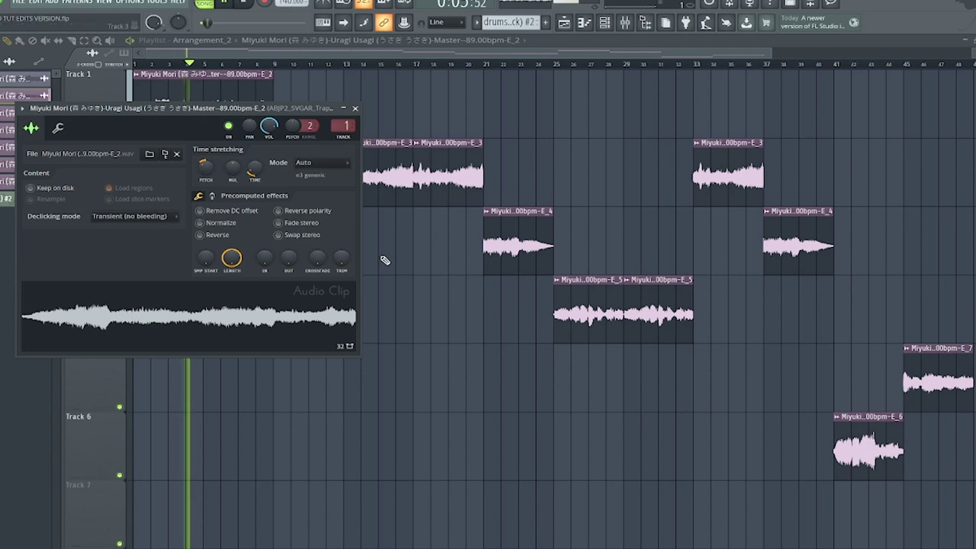
click(327, 148)
double_click(327, 148)
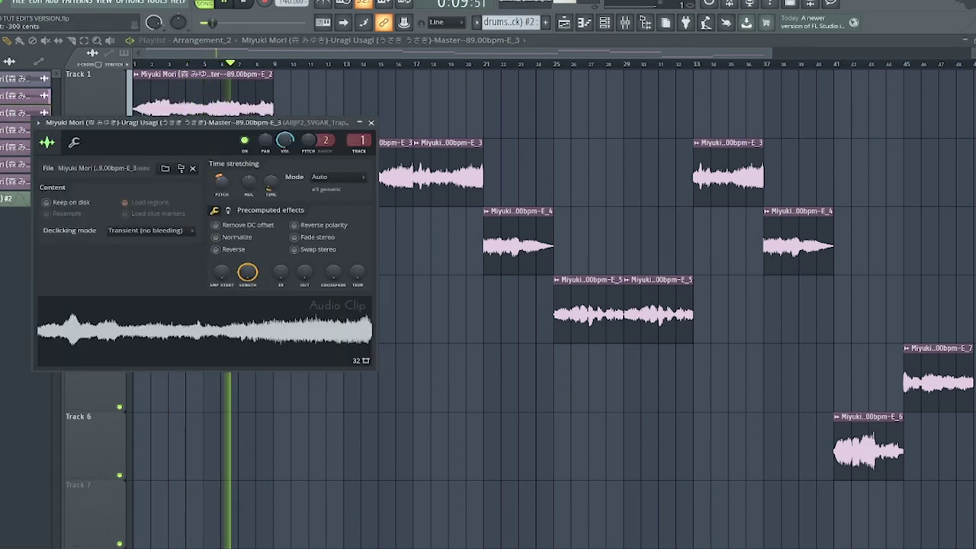
click(435, 278)
double_click(391, 177)
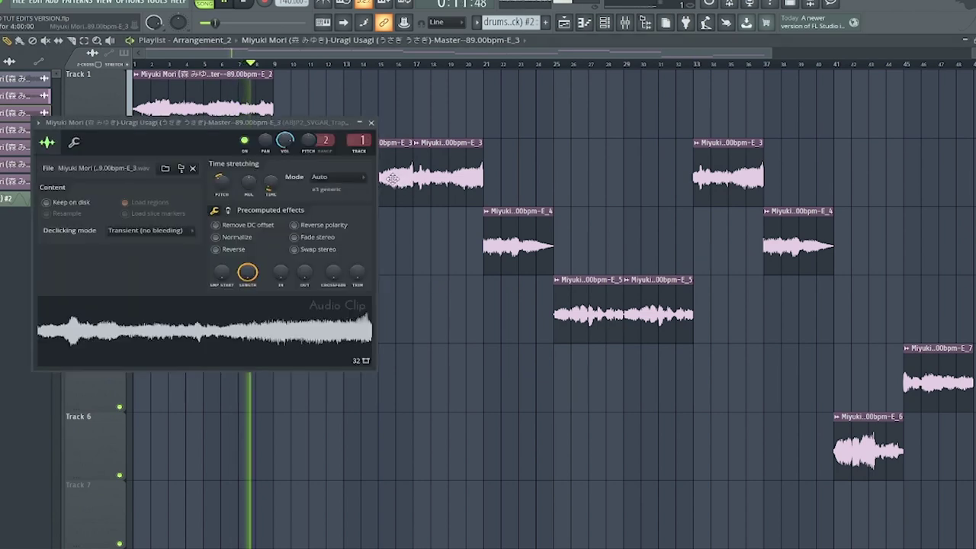
- Close the E_3 clip's settings and open those of the E_4 clip on Track 3
click(409, 255)
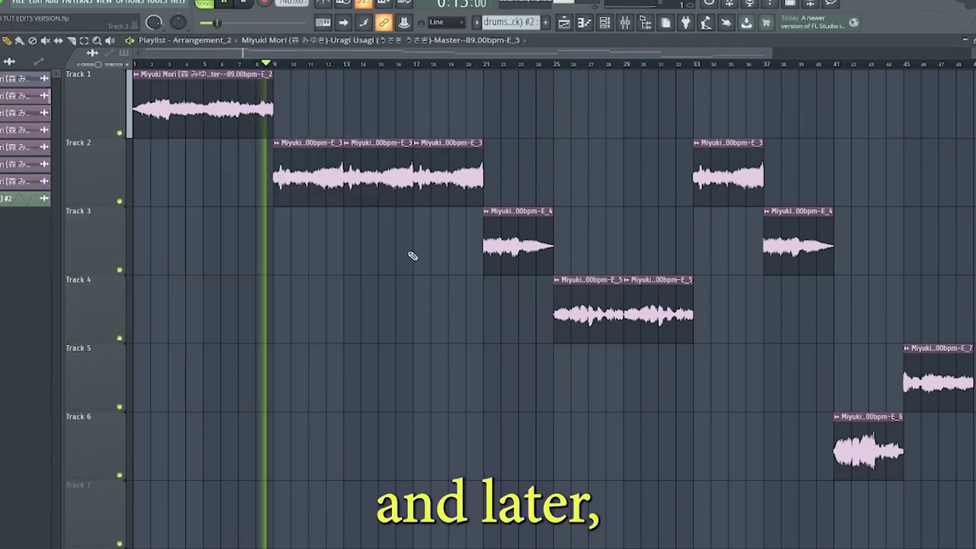
double_click(500, 237)
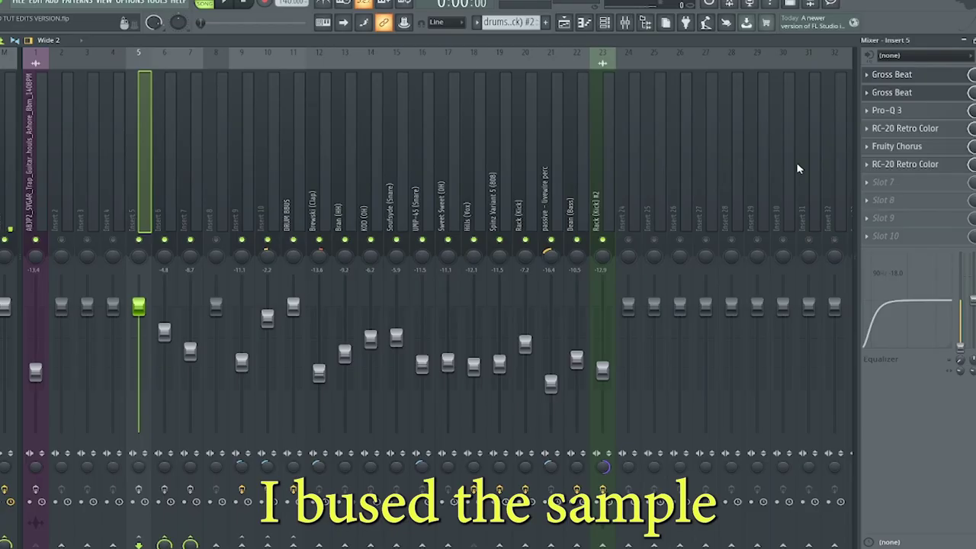
- Examine the second Gross Beat on mixer Insert 5 and return to the sample's channel on mixer track 1
click(913, 94)
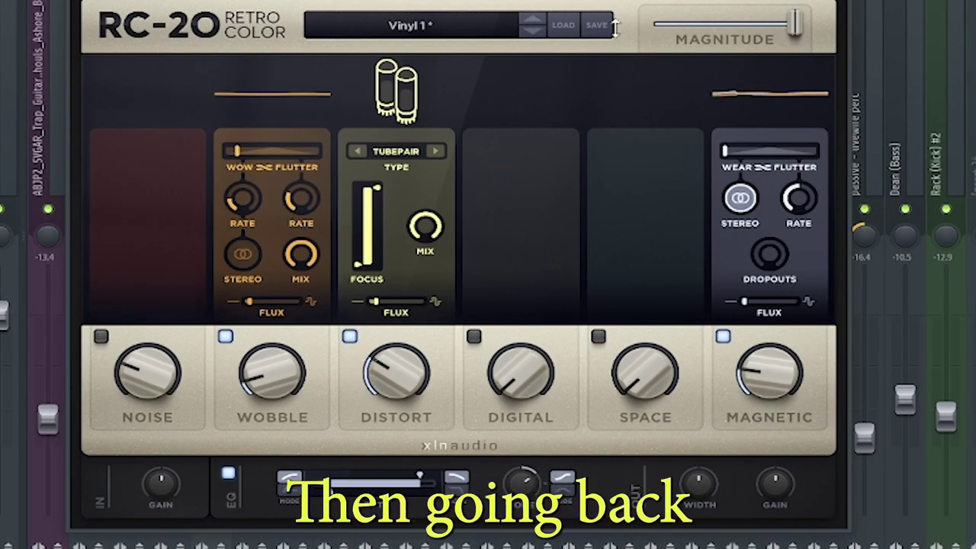
click(47, 150)
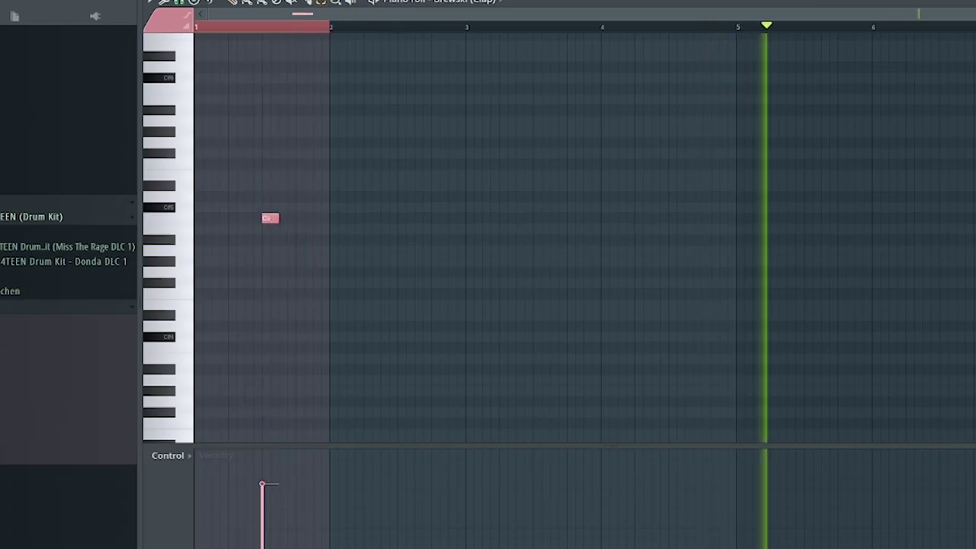
- Duplicate the one-bar Brewski (Clap) pattern across the following bars of the piano roll
key(ctrl+b)
key(ctrl+b)
key(ctrl+b)
key(ctrl+b)
key(ctrl+b)
key(ctrl+b)
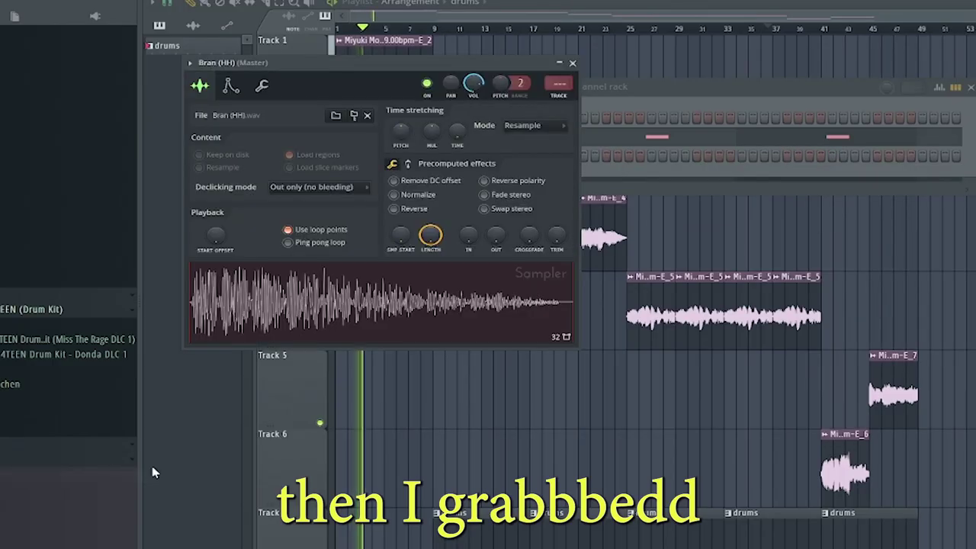
- Turn off loop points for the Bran (HH) sample and browse the library to the HiHat MIDIs folder
scroll(87, 479, down, 5)
click(288, 228)
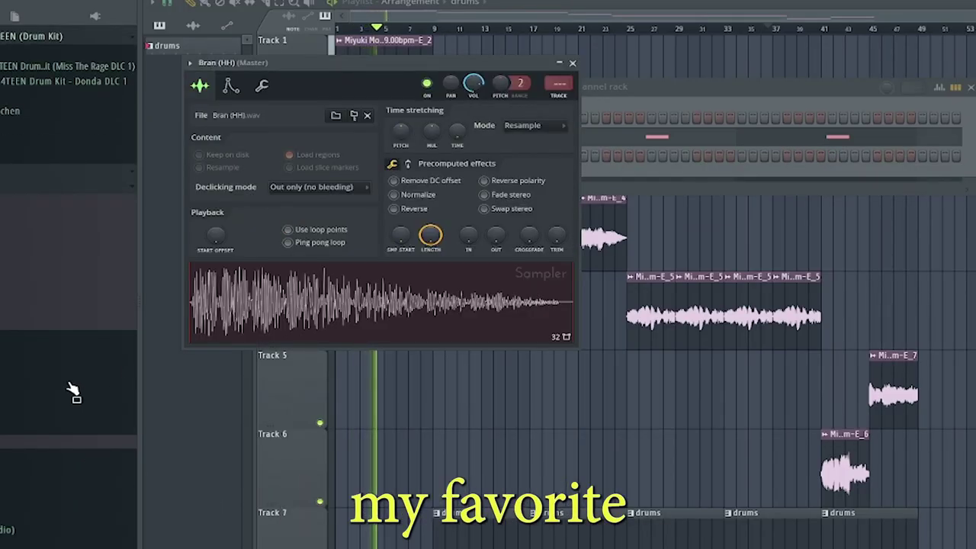
scroll(72, 392, down, 8)
key(F6)
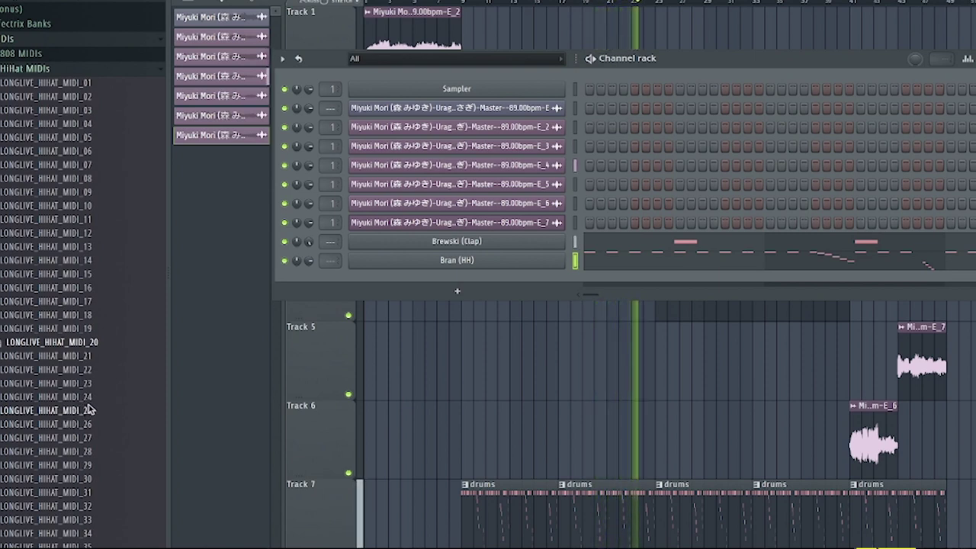
- Add a second KOD (OH) open-hat note on C5 in bar 4 and select the first four bars
scroll(67, 246, up, 5)
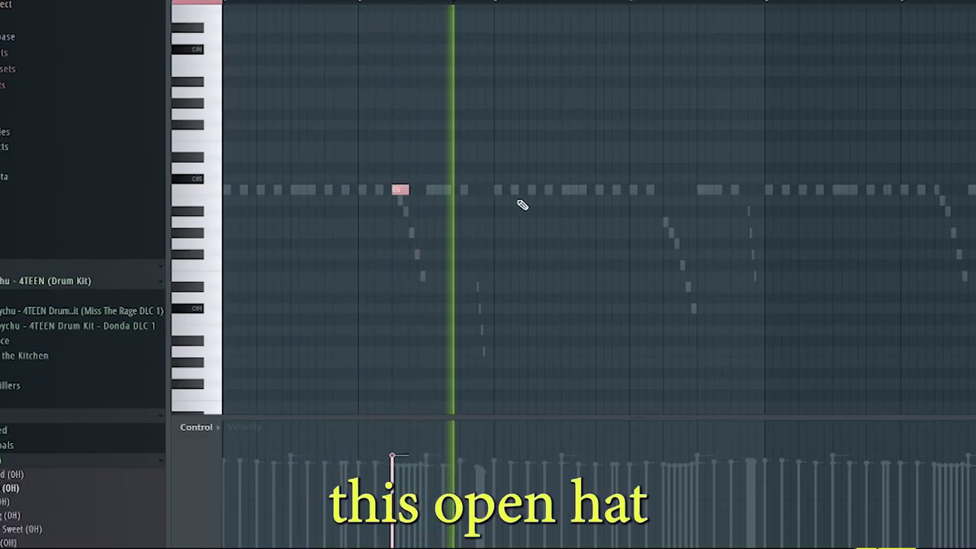
click(670, 189)
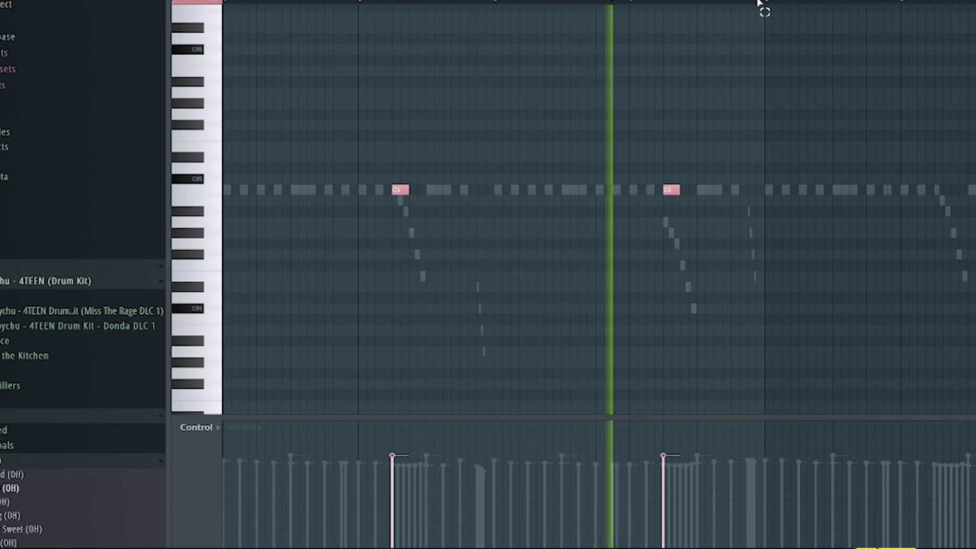
drag(769, 6, 221, 6)
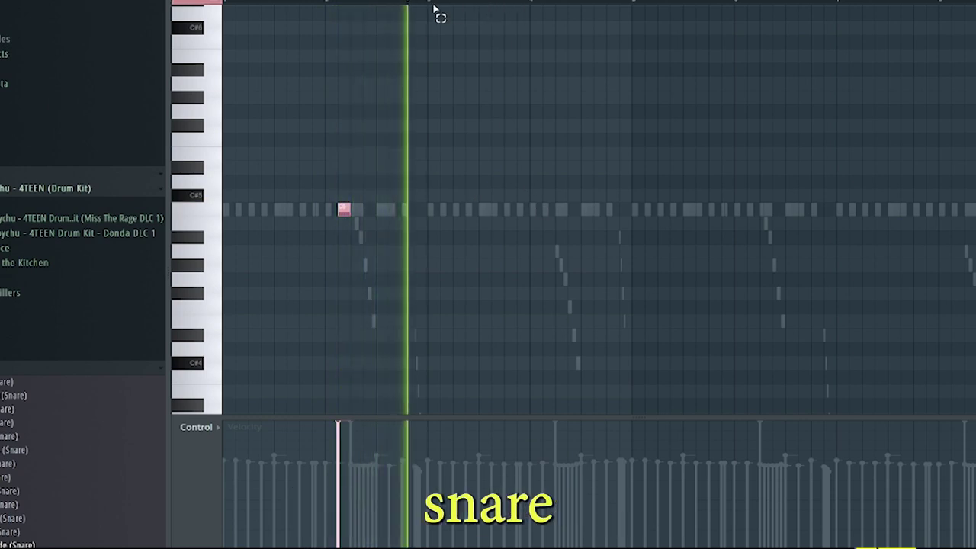
- Add a Soufsyde (Snare) note on C5 near the end of bar 3 and duplicate the four-bar pattern
click(523, 209)
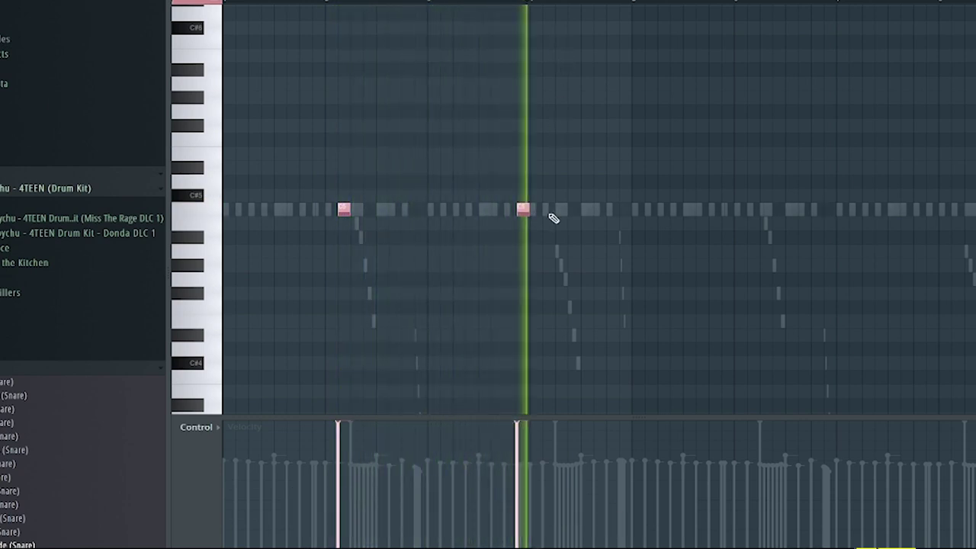
click(549, 209)
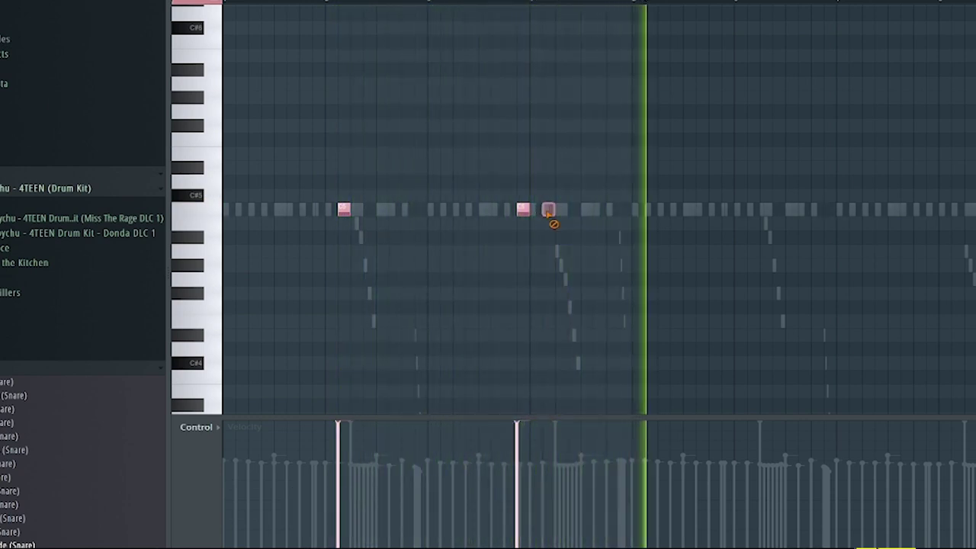
right_click(549, 209)
drag(642, 4, 223, 4)
key(ctrl+b)
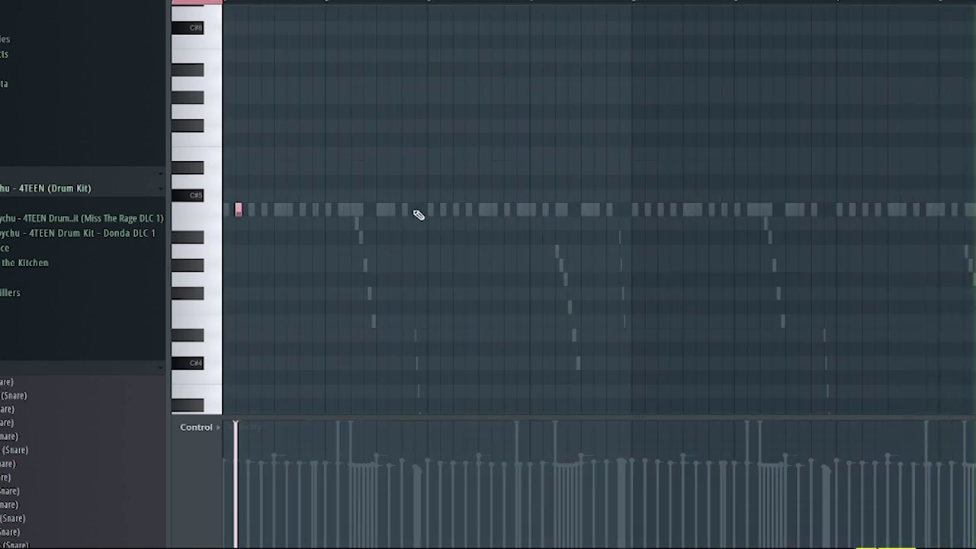
- Select the first two bars of the UMP-45 (Snare) pattern and duplicate them three times
drag(430, 4, 223, 4)
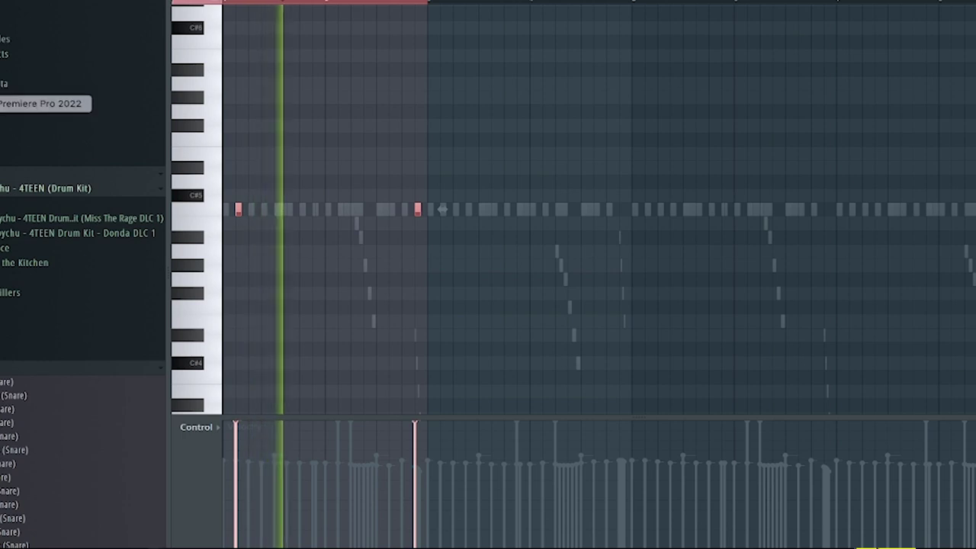
key(ctrl+b)
key(ctrl+b)
key(ctrl+b)
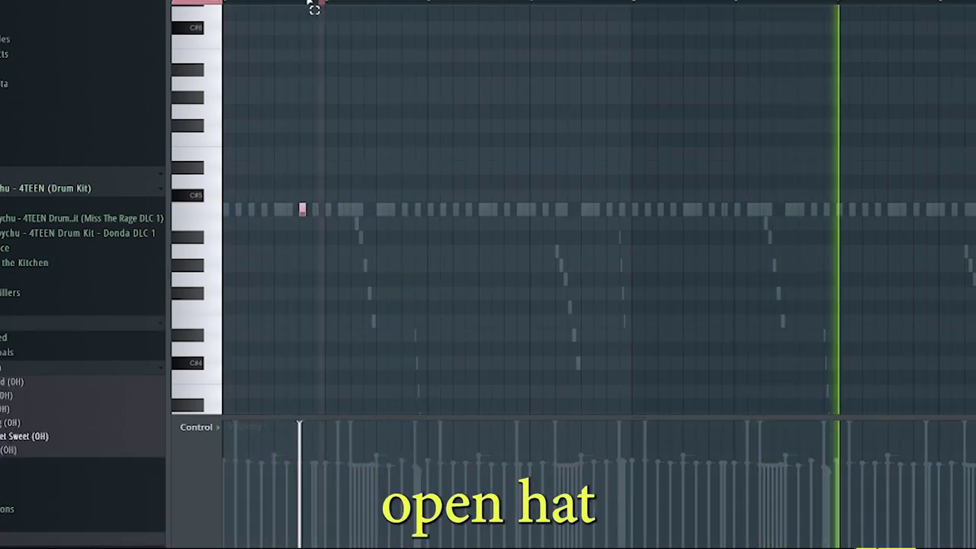
- Select the first bar of the Sweet Sweet (OH) pattern and duplicate it six times
drag(326, 4, 223, 4)
key(ctrl+b)
key(ctrl+b)
key(ctrl+b)
key(ctrl+b)
key(ctrl+b)
key(ctrl+b)
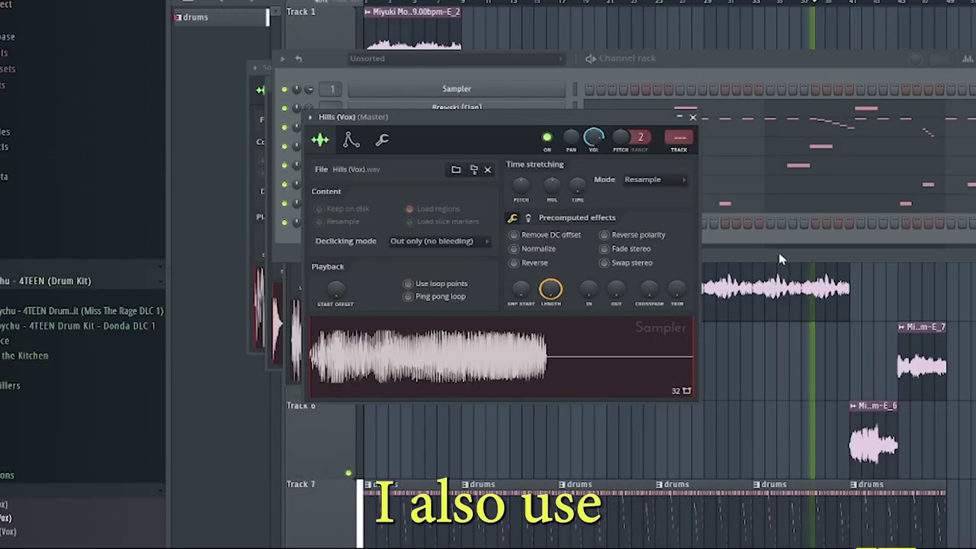
- Place a Hills (Vox) hit on the first step of the drums pattern
key(F6)
click(591, 222)
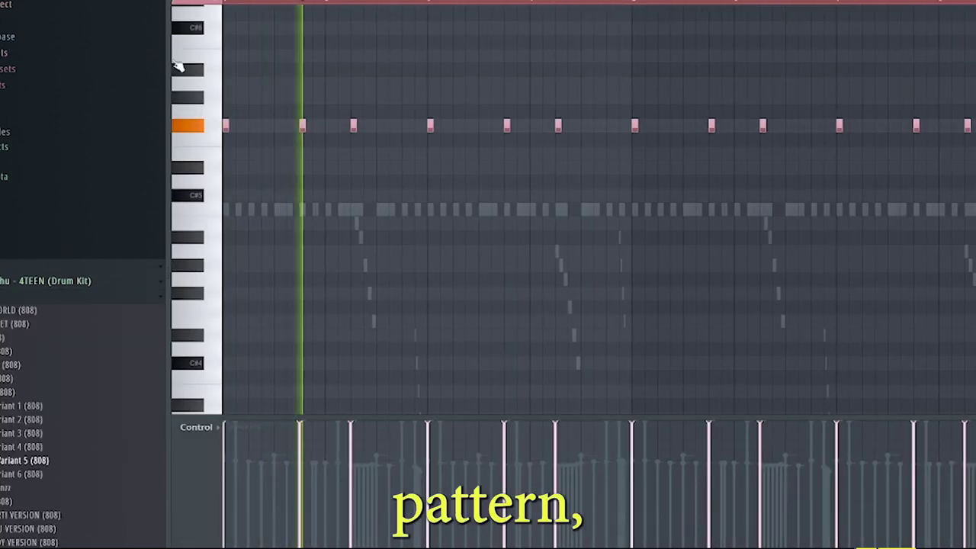
- Vary the Spinz Variant 5 (808) pattern, adding an extra note late in bar 4
scroll(333, 7, up, 3)
click(349, 126)
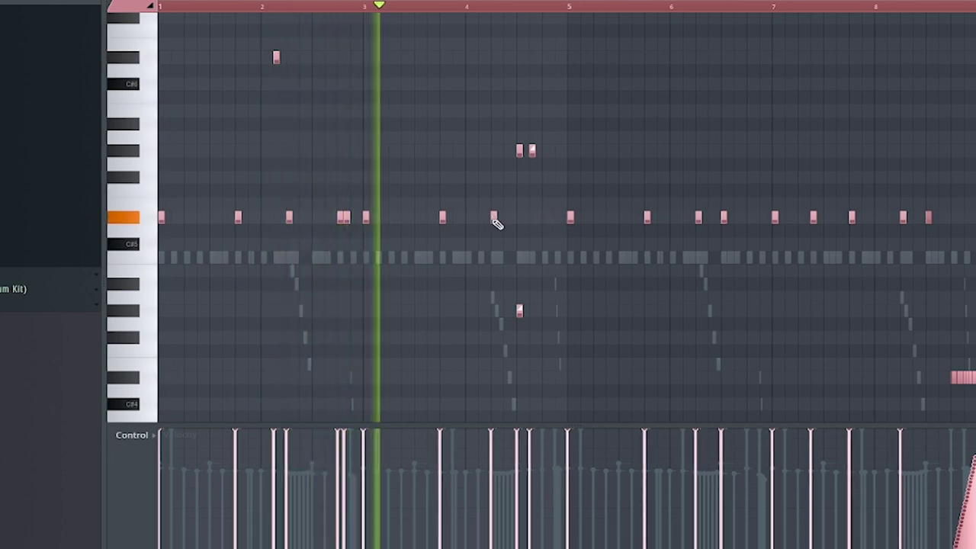
click(544, 218)
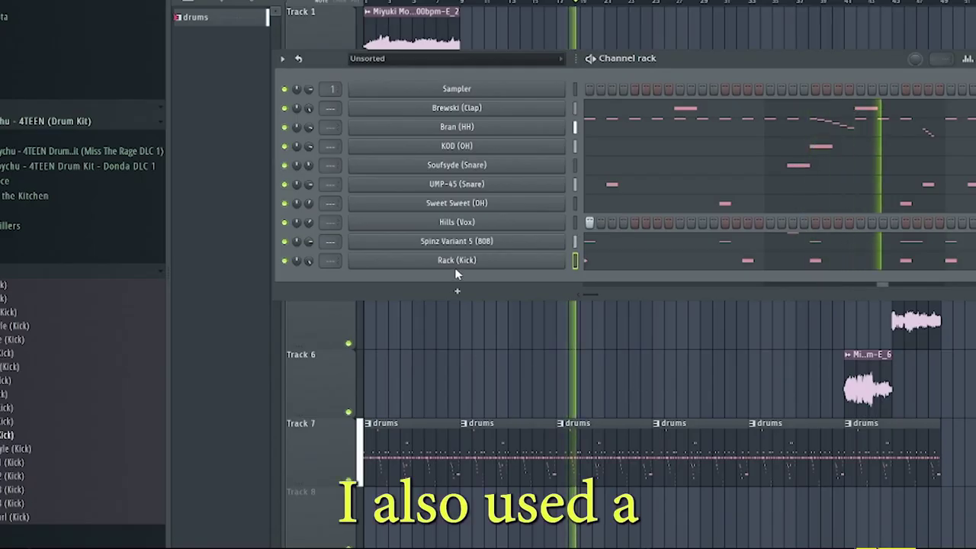
- Add the Rack (Kick) sample to the playlist as a separate audio clip and close the channel rack
click(456, 262)
click(630, 354)
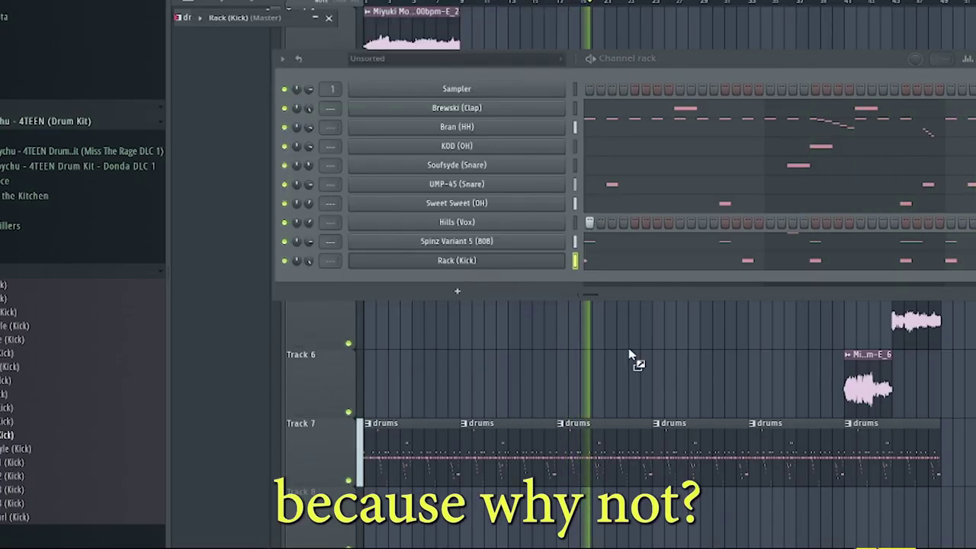
key(F6)
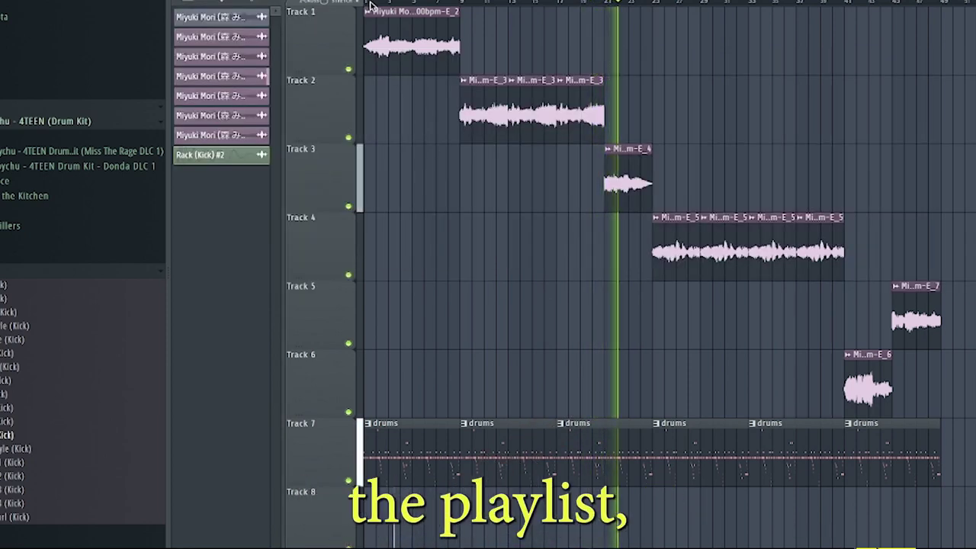
- Reverse the Rack (Kick) #2 audio clip and close its settings
scroll(398, 4, up, 6)
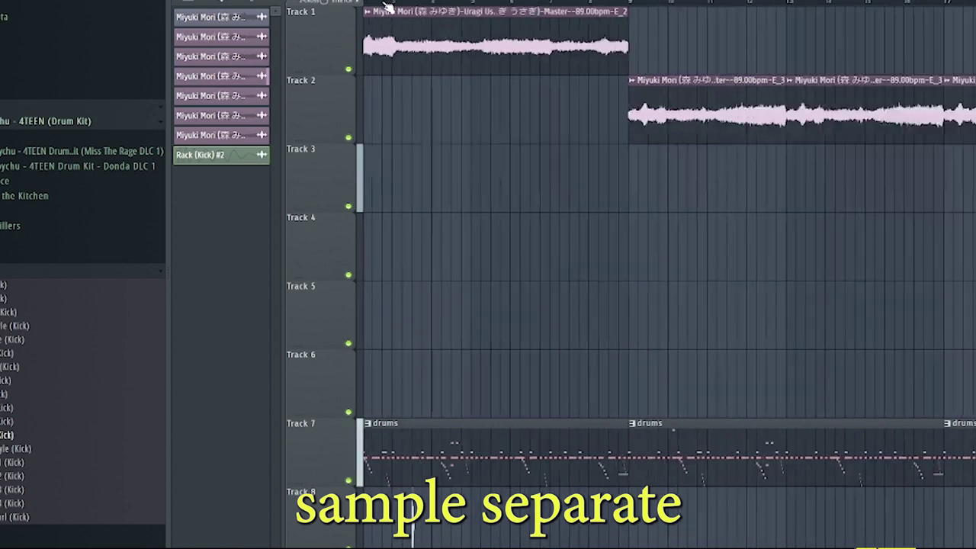
click(200, 154)
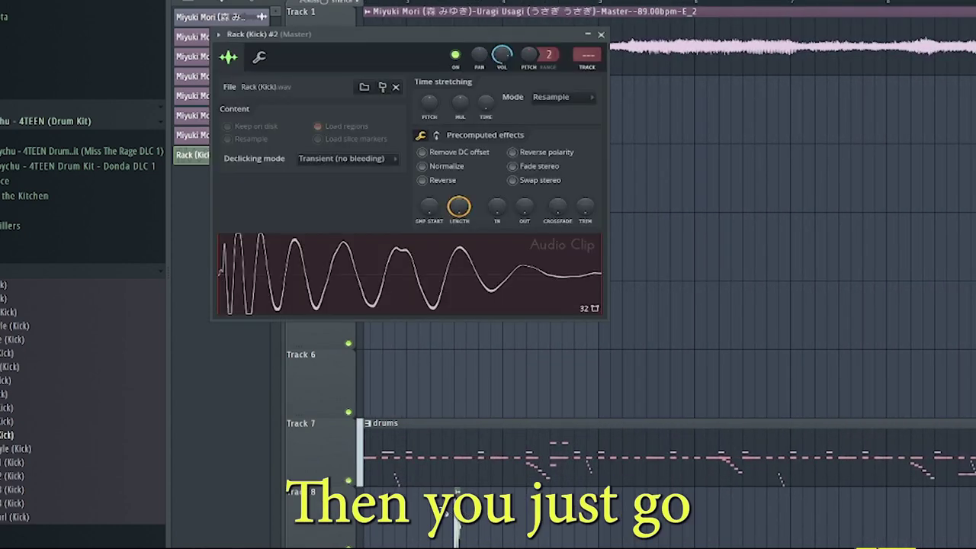
click(423, 180)
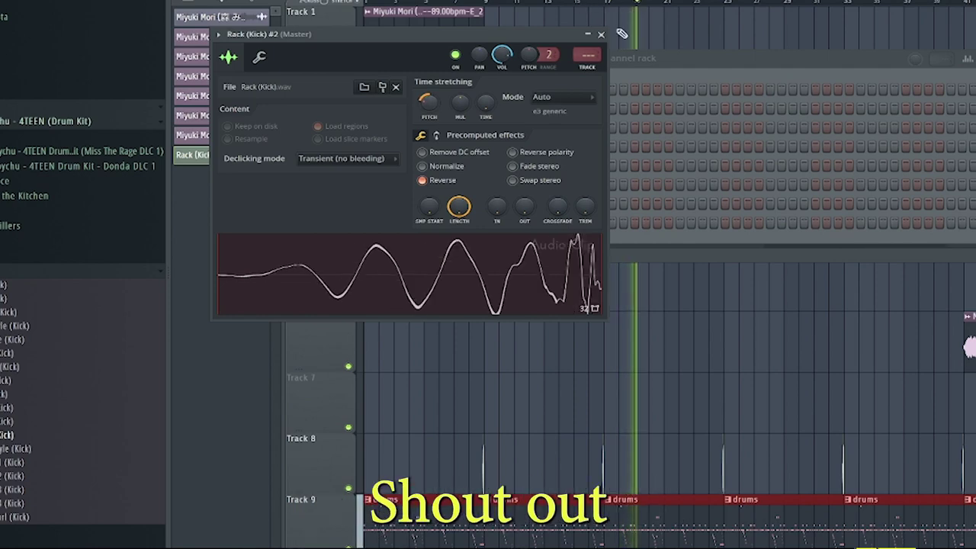
click(601, 34)
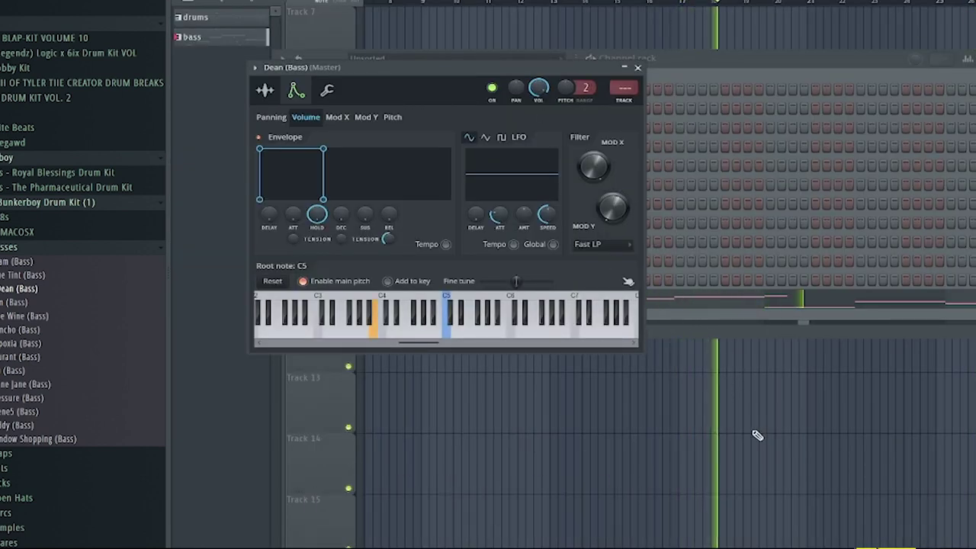
- Close the Dean (Bass) settings and move the bass pattern clip at bar 17 from Track 10 to Track 7
key(Escape)
scroll(747, 374, down, 1)
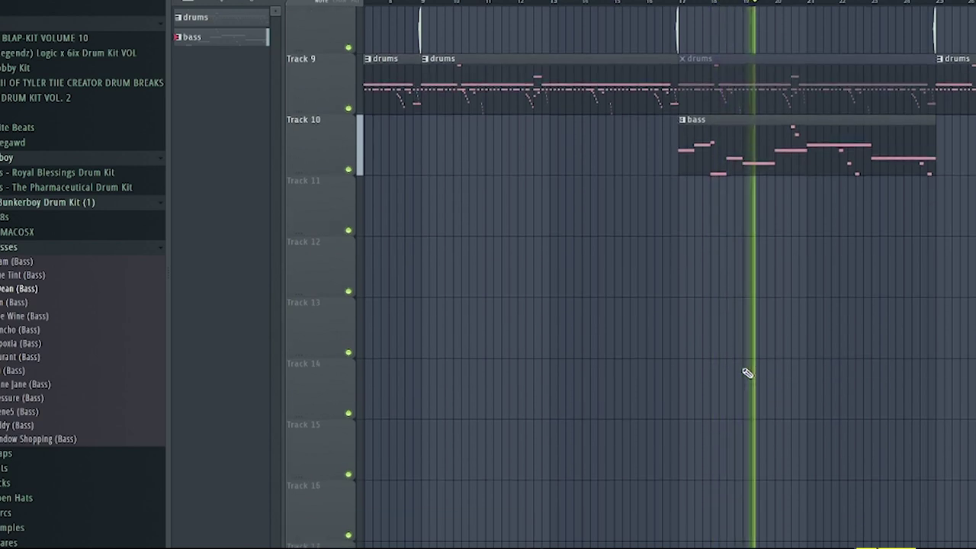
scroll(748, 374, up, 8)
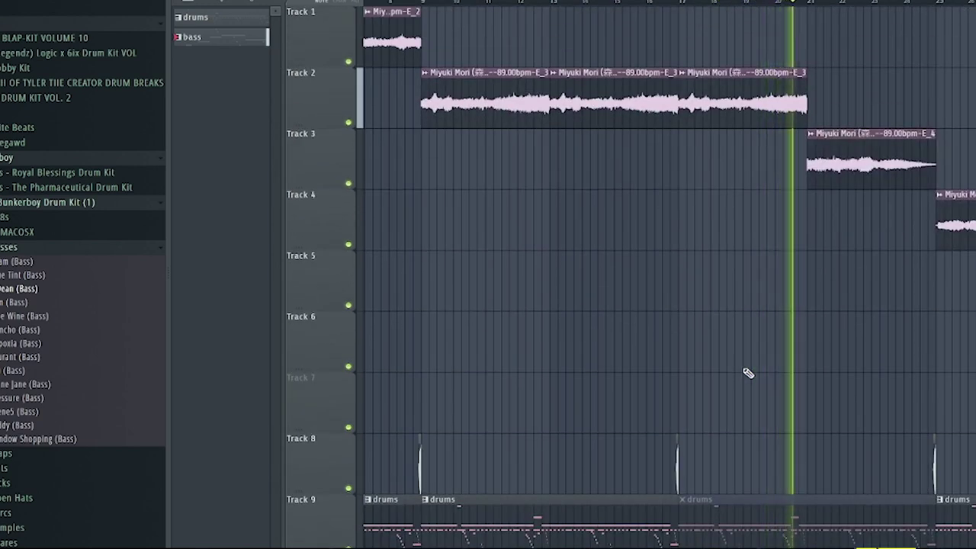
scroll(747, 373, down, 2)
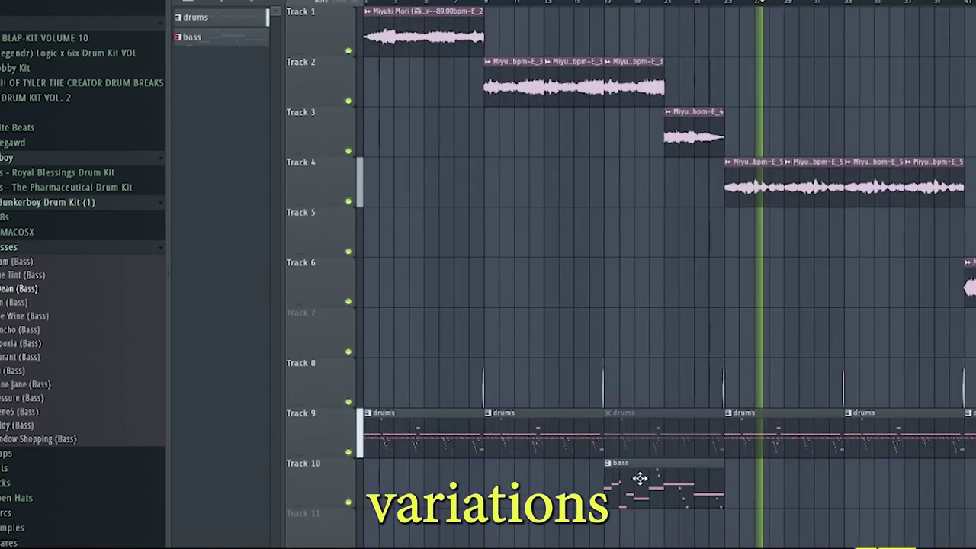
drag(634, 492, 639, 326)
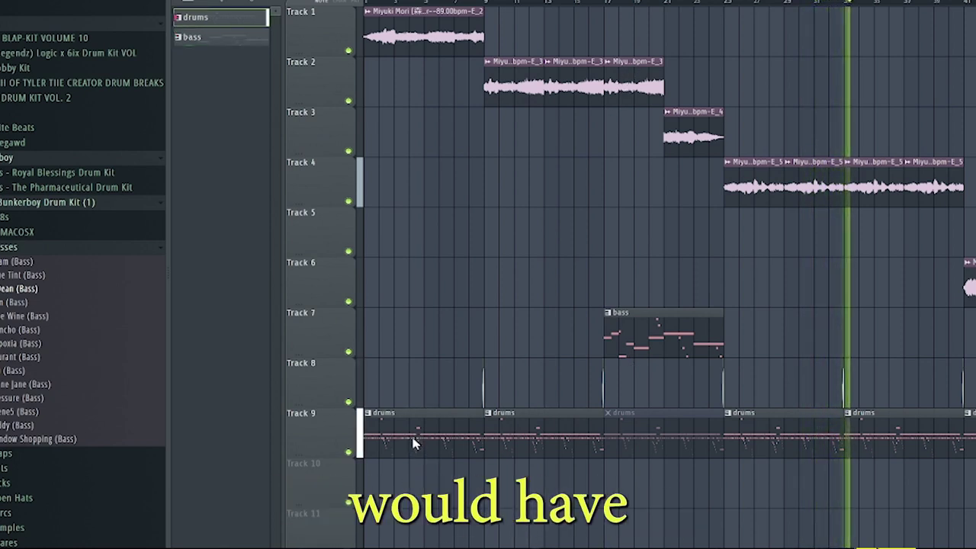
- Split the drums pattern by channel and delete the resulting drum clips from Track 9
right_click(209, 13)
click(244, 114)
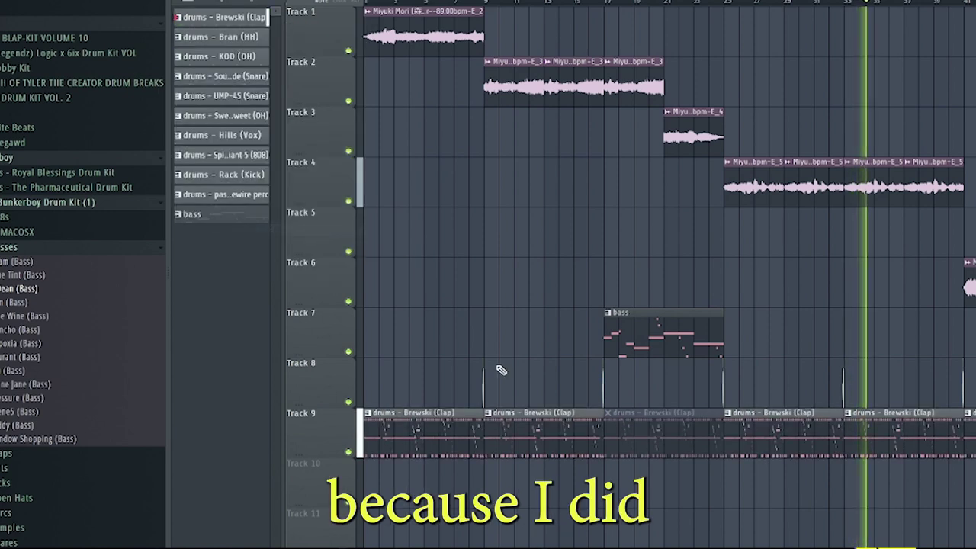
right_click(423, 435)
right_click(549, 457)
right_click(907, 434)
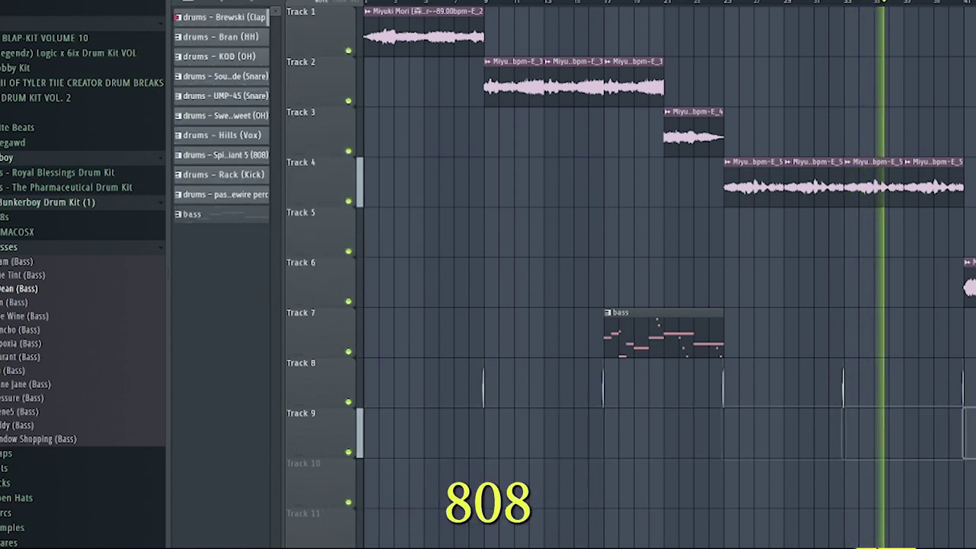
- Place the drums - Brewski (Clap) pattern on Track 9 at bar 1 and duplicate it five times along the track
click(224, 194)
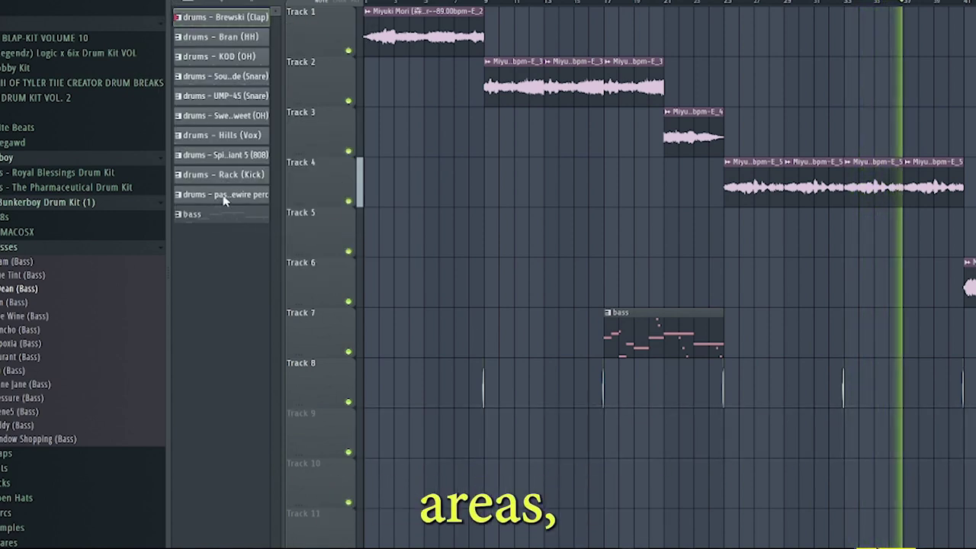
drag(228, 17, 386, 428)
key(ctrl+b)
key(ctrl+b)
key(ctrl+b)
key(ctrl+b)
key(ctrl+b)
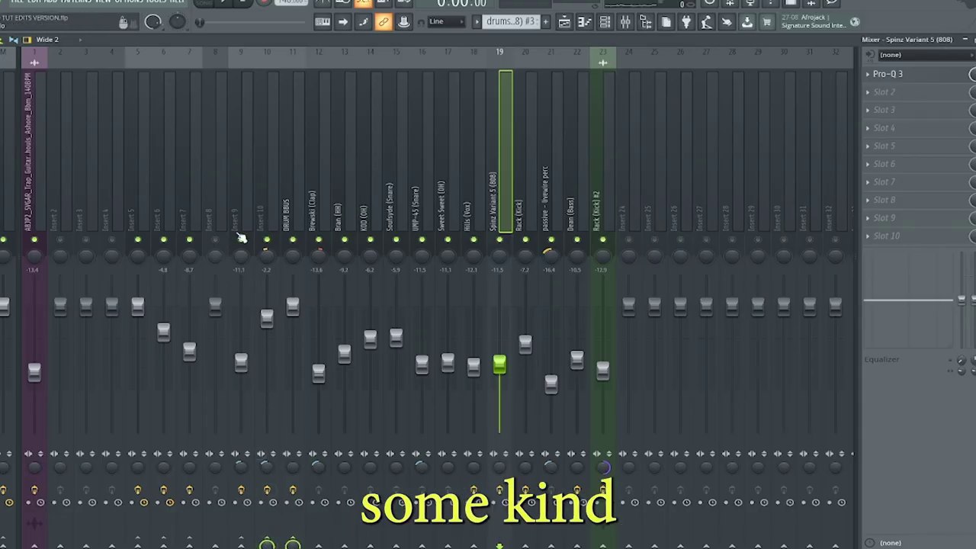
- Examine the Neutron 4 equalizer and exciter and the Fruity WaveShaper on mixer Insert 10
click(265, 215)
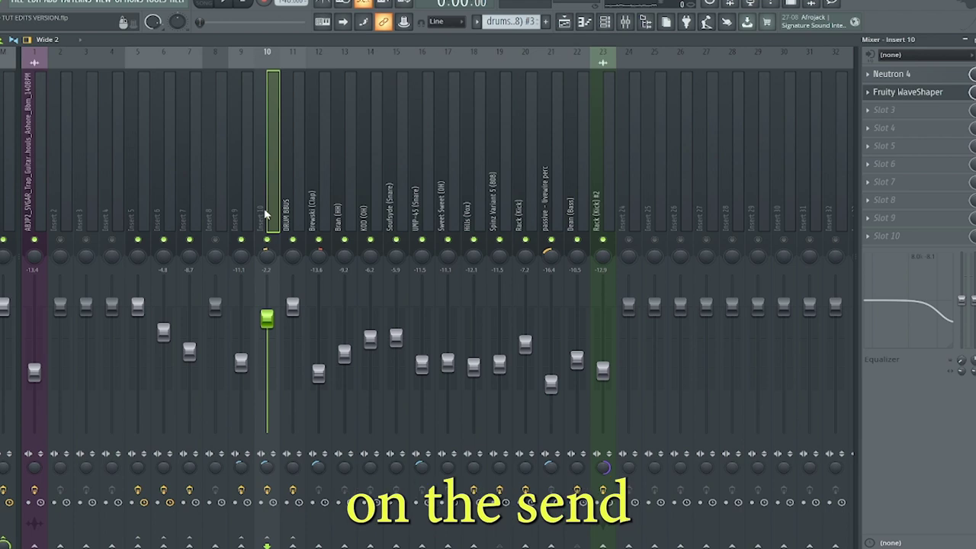
click(905, 78)
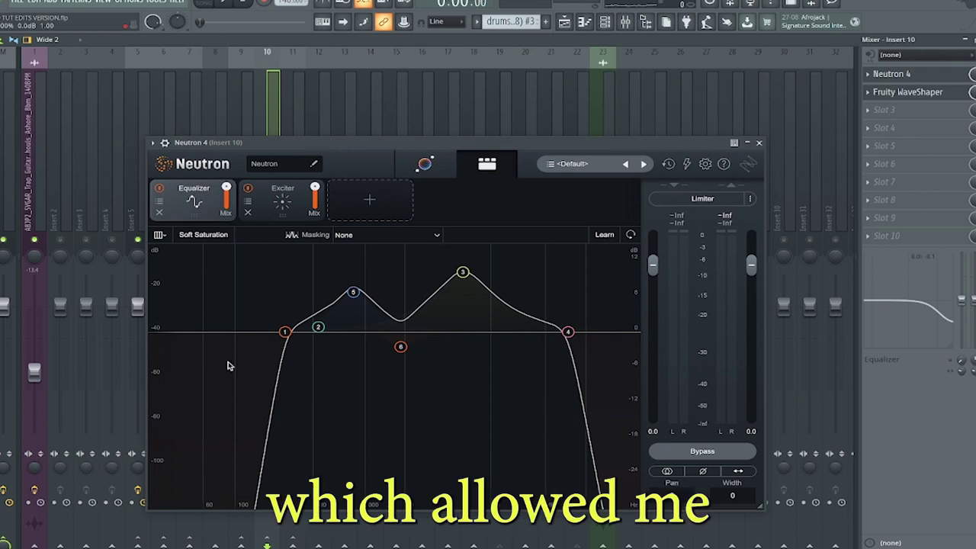
click(282, 200)
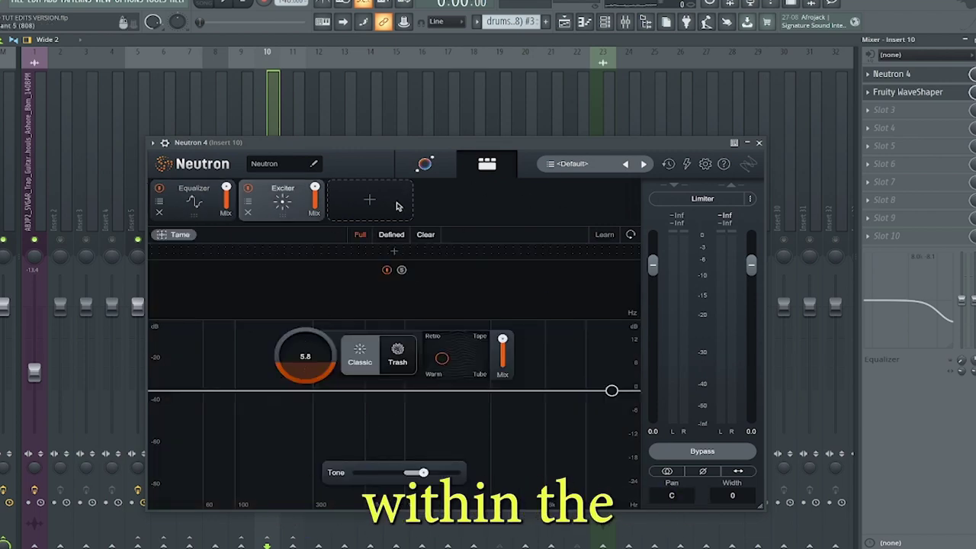
click(936, 93)
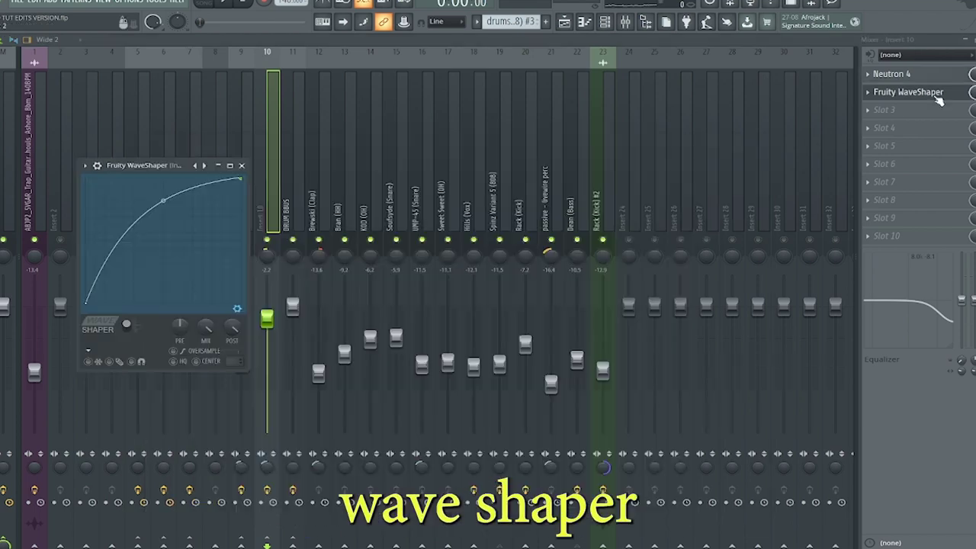